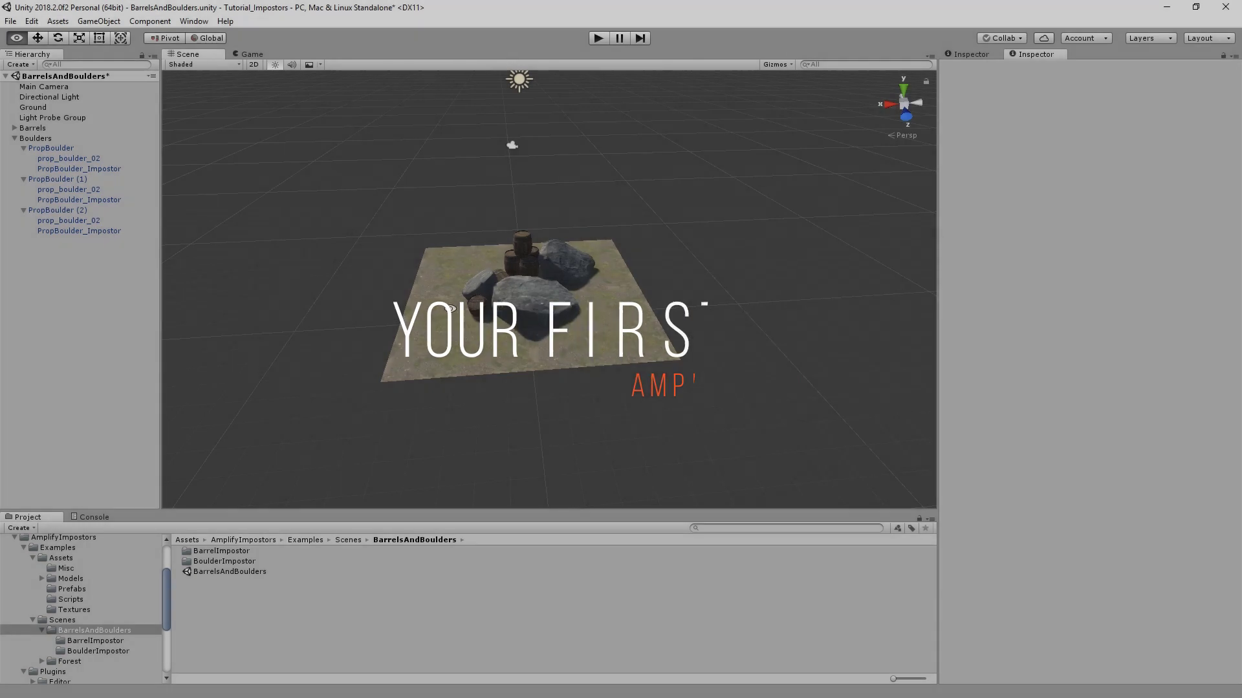
- Orbit the Scene view to see the boulders and barrels on the ground patch from another side
alt+drag(661, 367, 84, 339)
- Switch the Scene view to Wireframe and set Maximum LOD Level to 1 to preview impostors
click(198, 65)
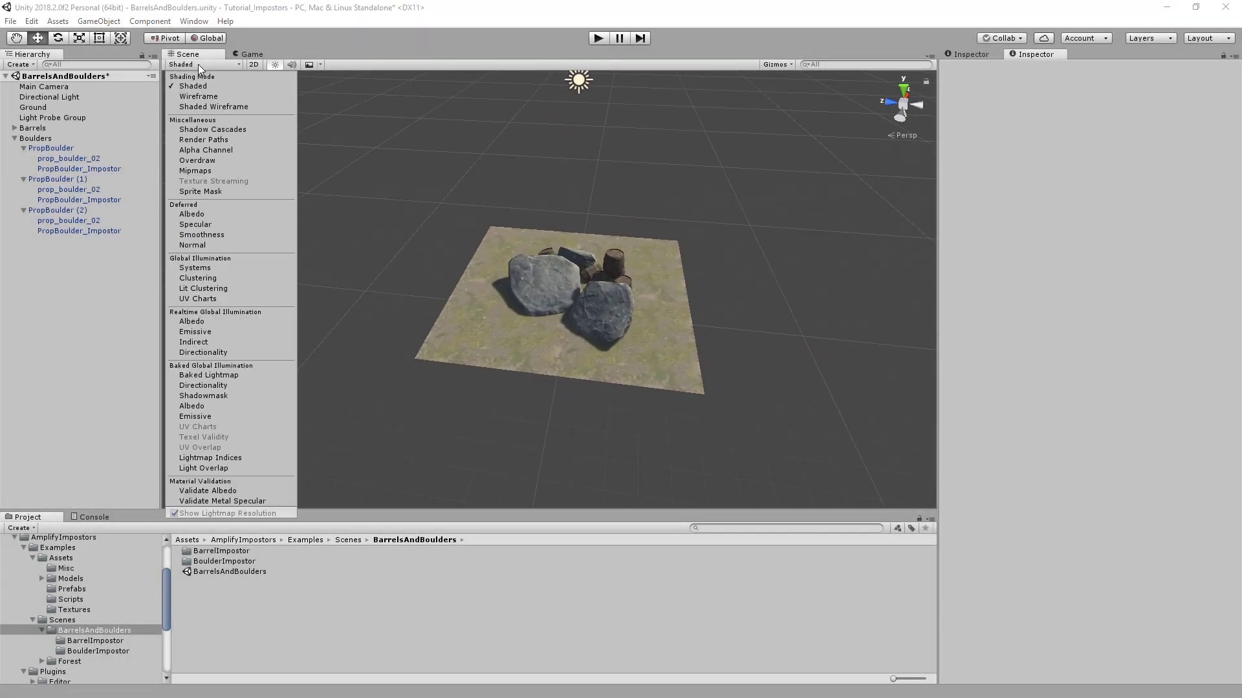
click(200, 96)
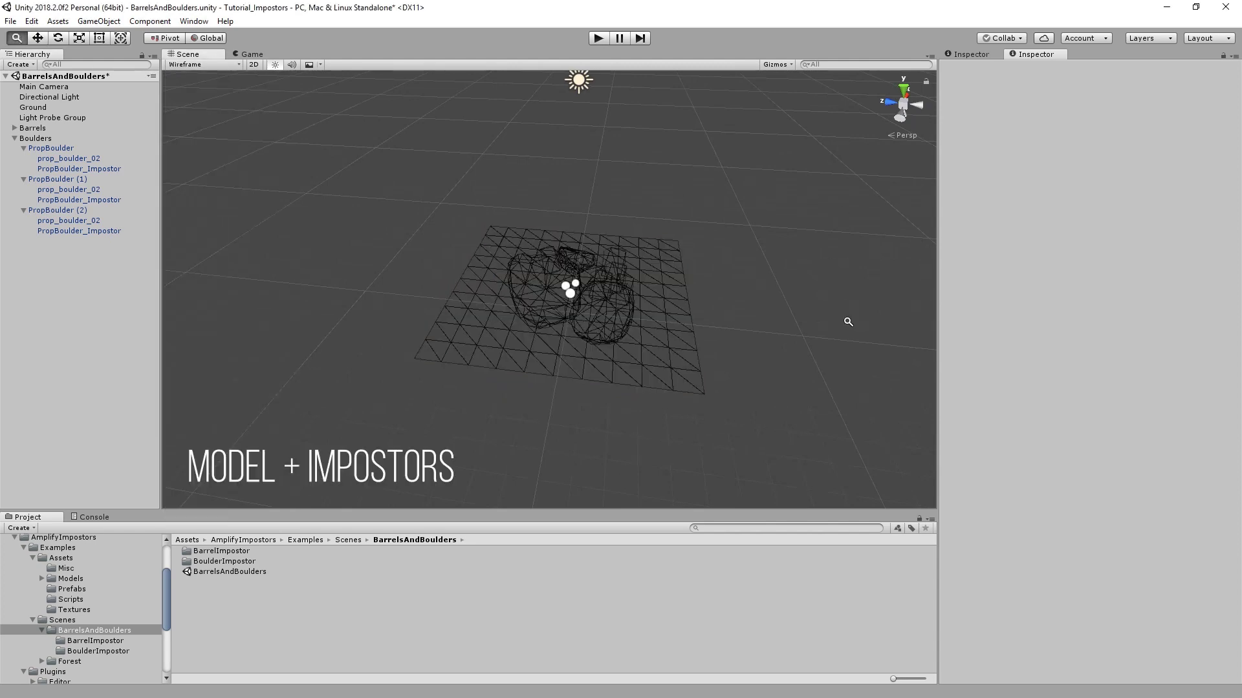
alt+right_drag(848, 321, 585, 198)
alt+drag(585, 198, 981, 188)
click(970, 56)
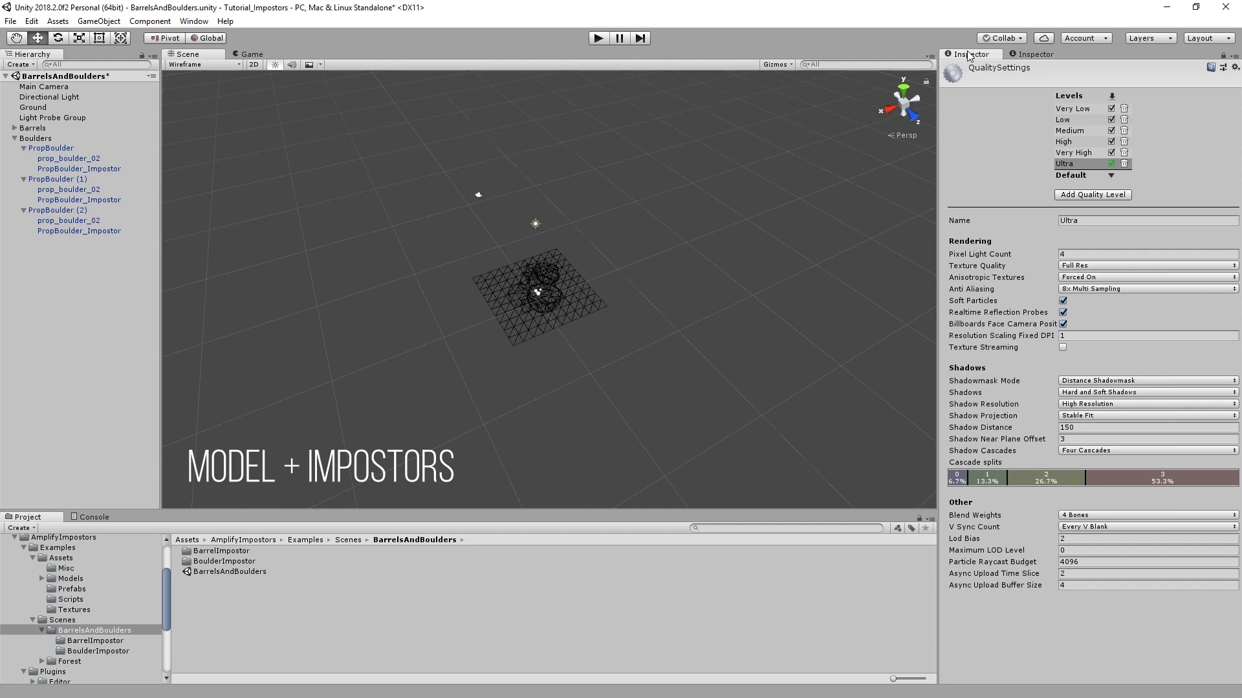
click(1083, 550)
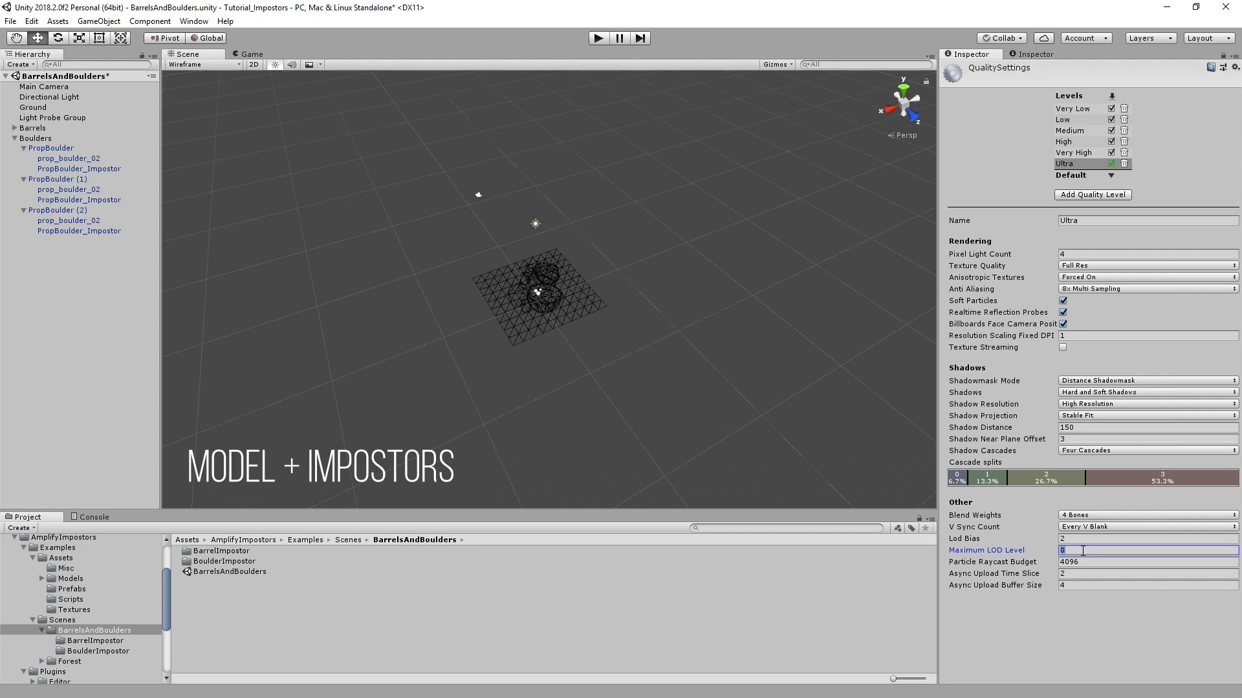
text(1)
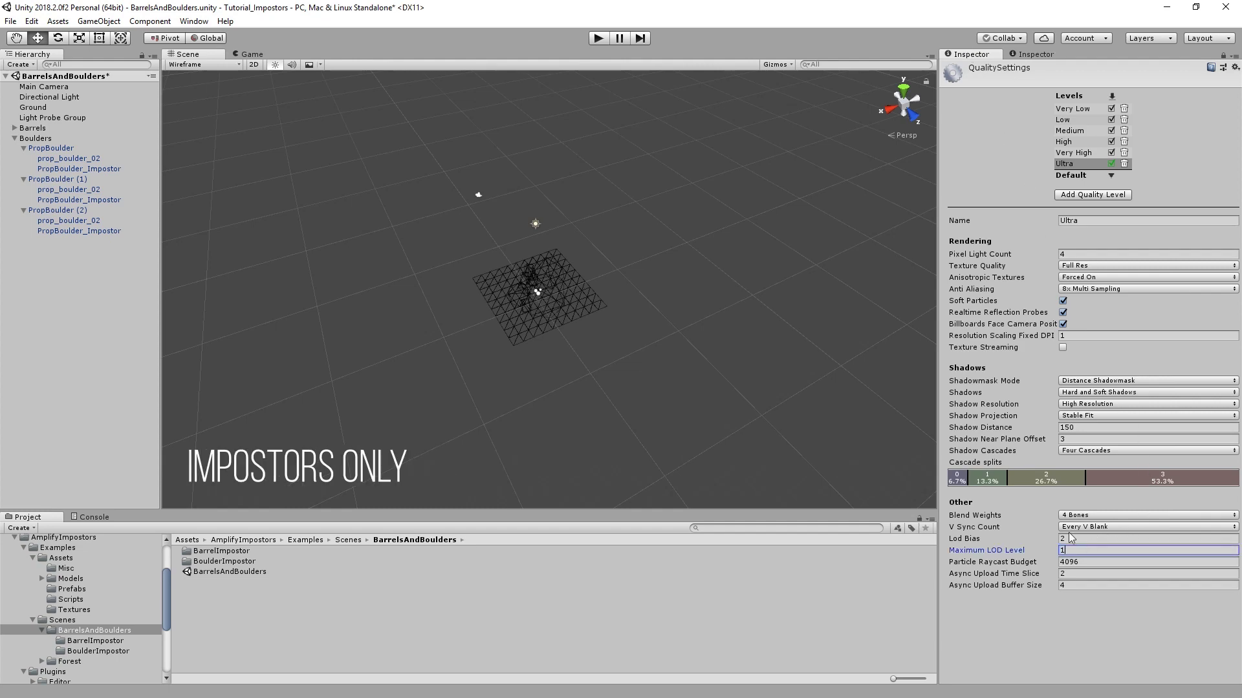
alt+right_drag(379, 244, 804, 277)
alt+drag(493, 418, 572, 331)
scroll(830, 300, down, 5)
- Return the Scene view to Shaded and set Maximum LOD Level back to 0
click(203, 64)
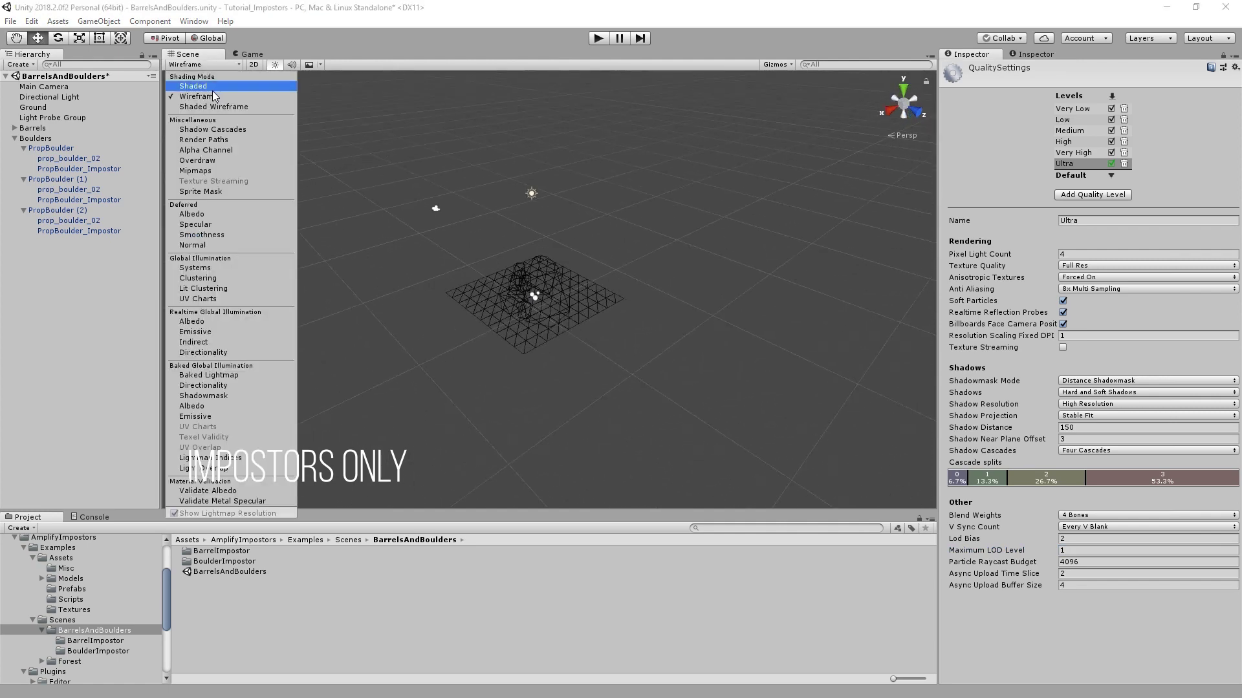
click(212, 89)
alt+click(333, 320)
alt+drag(333, 320, 421, 310)
alt+scroll(643, 288, up, 5)
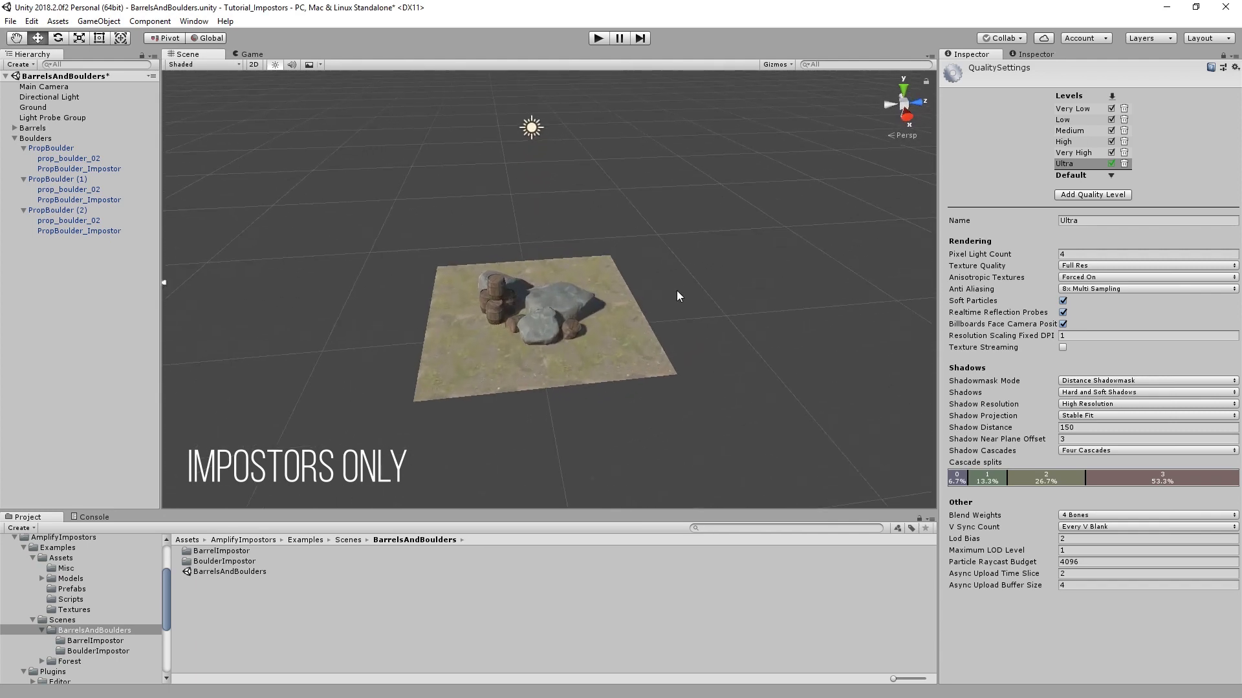
click(1100, 551)
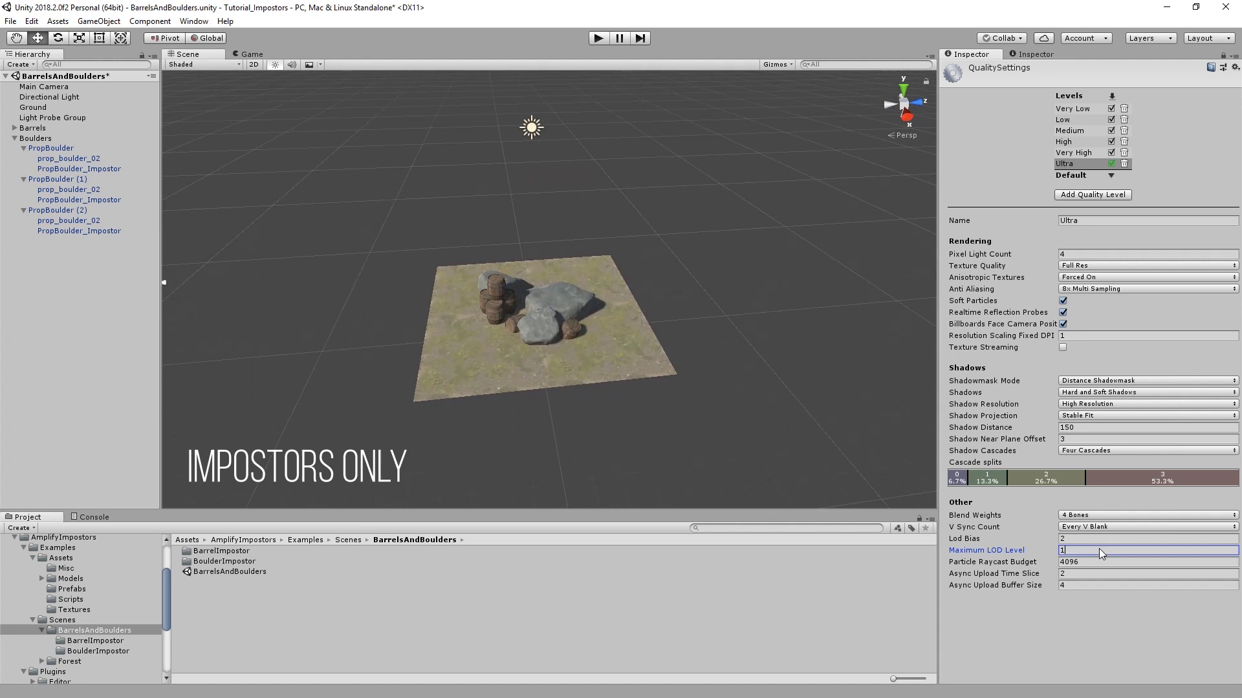
text(0)
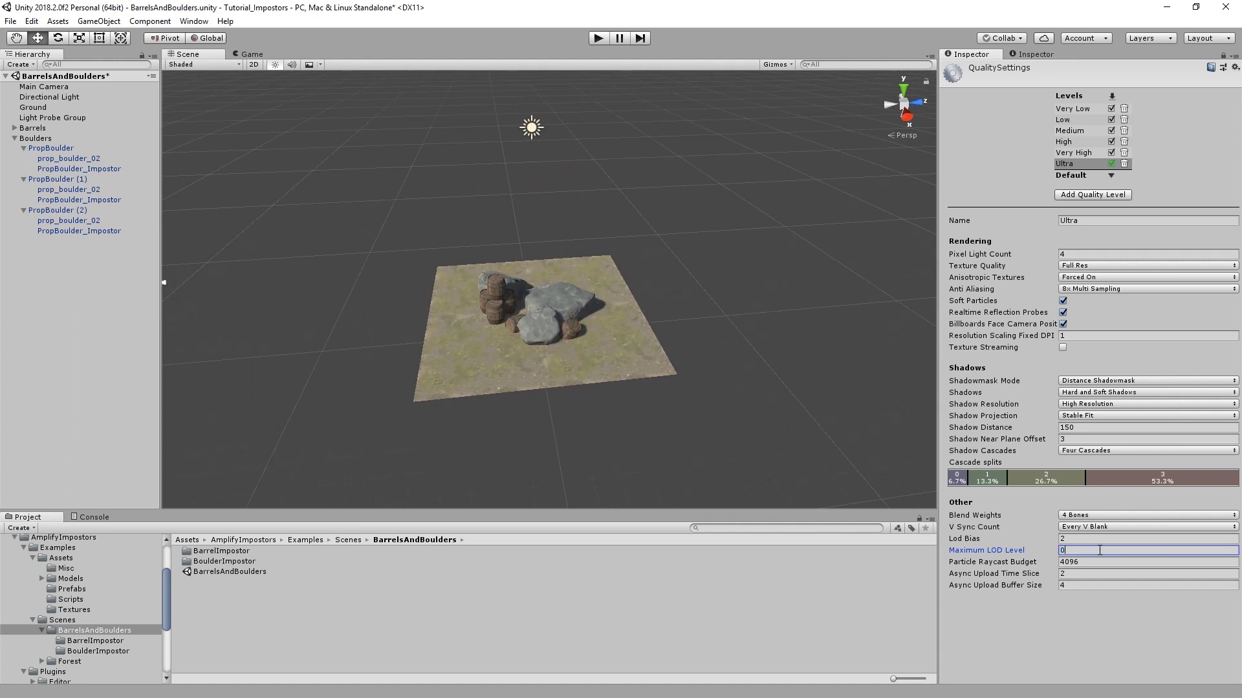
key(Return)
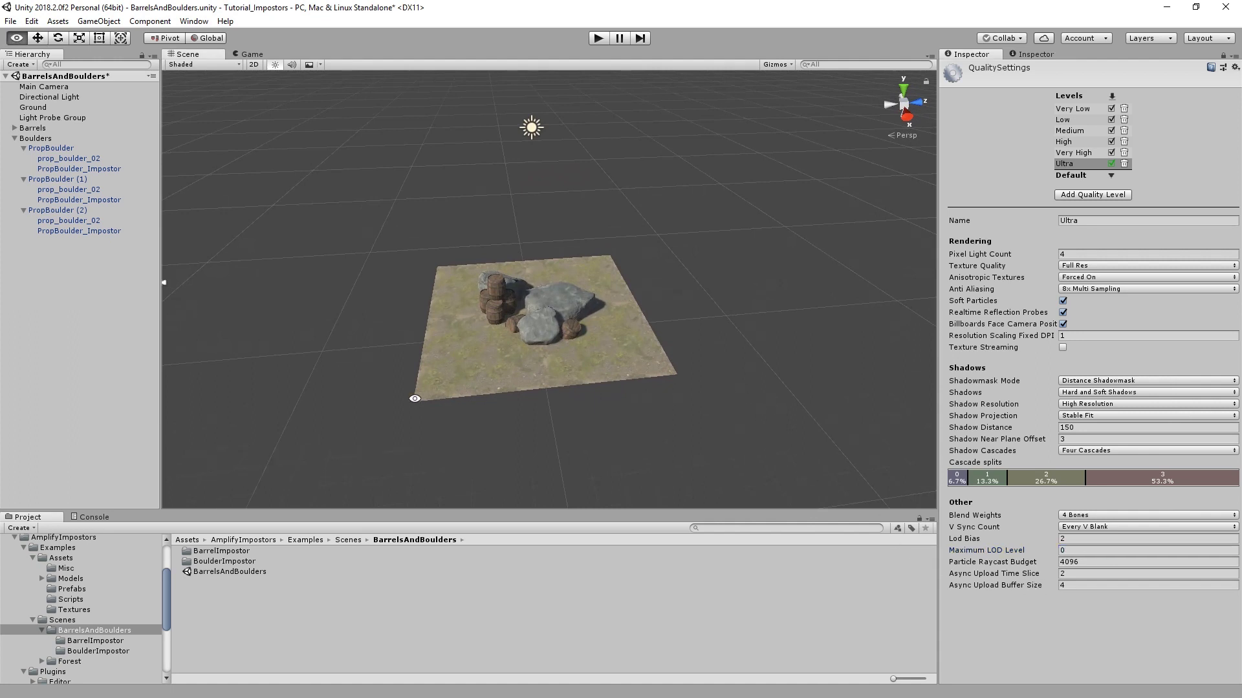
- Select PropBoulder (2) and preview its LOD switching with the LOD Group camera slider
alt+drag(414, 398, 213, 313)
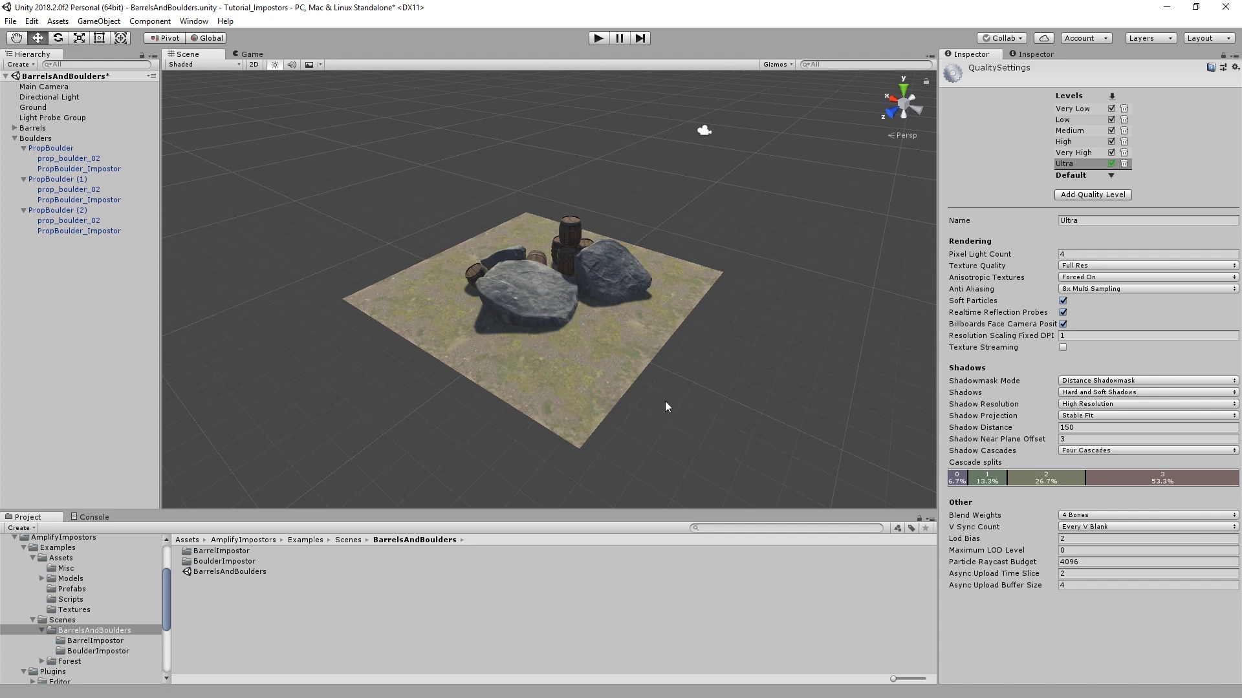
click(88, 213)
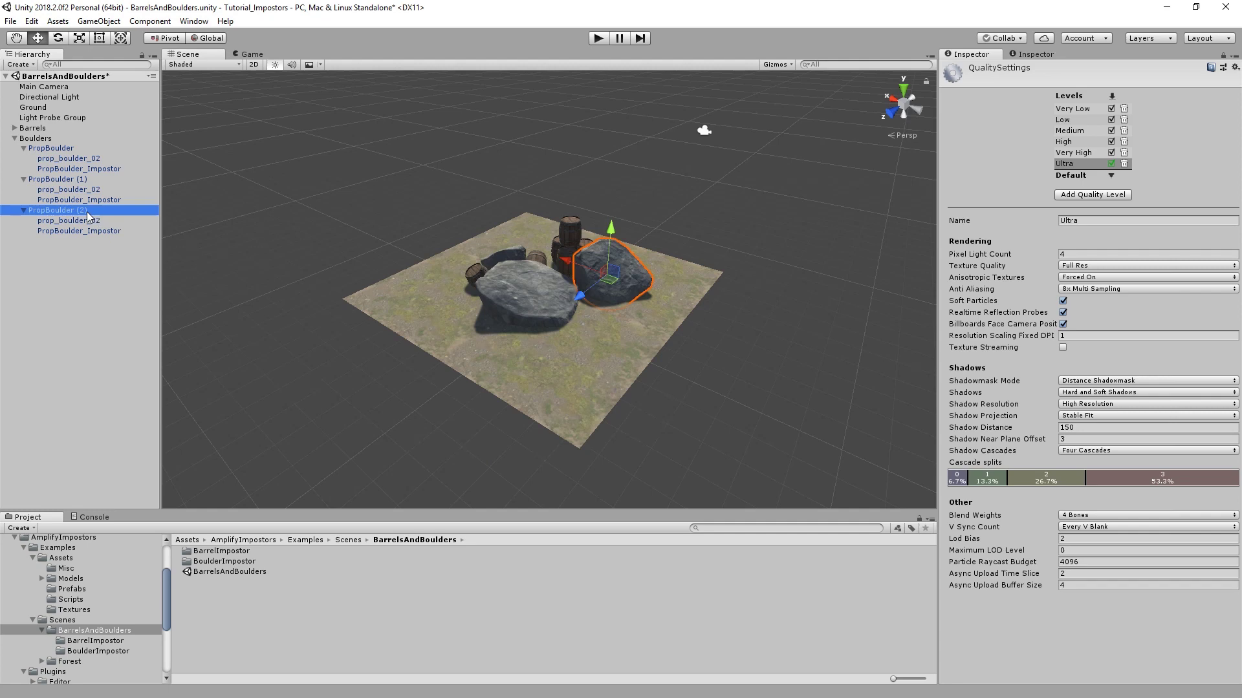
click(1021, 55)
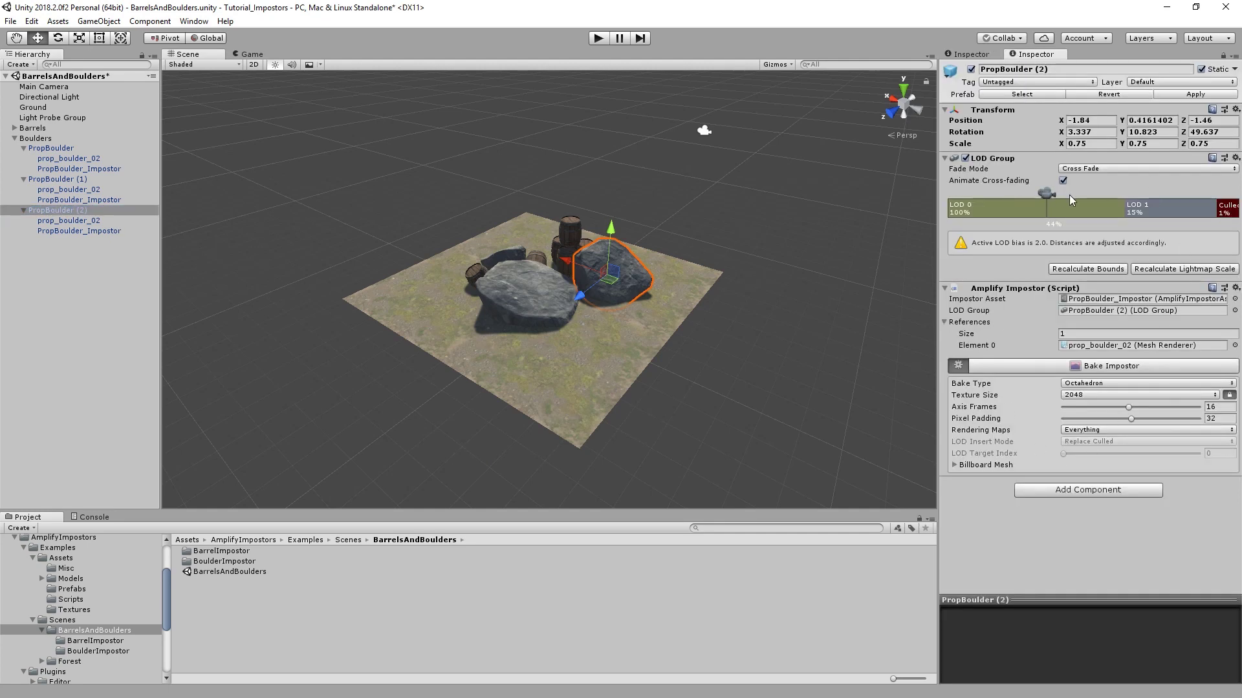
mouse_move(1070, 197)
mouse_down()
mouse_move(1146, 195)
mouse_move(1051, 192)
mouse_up()
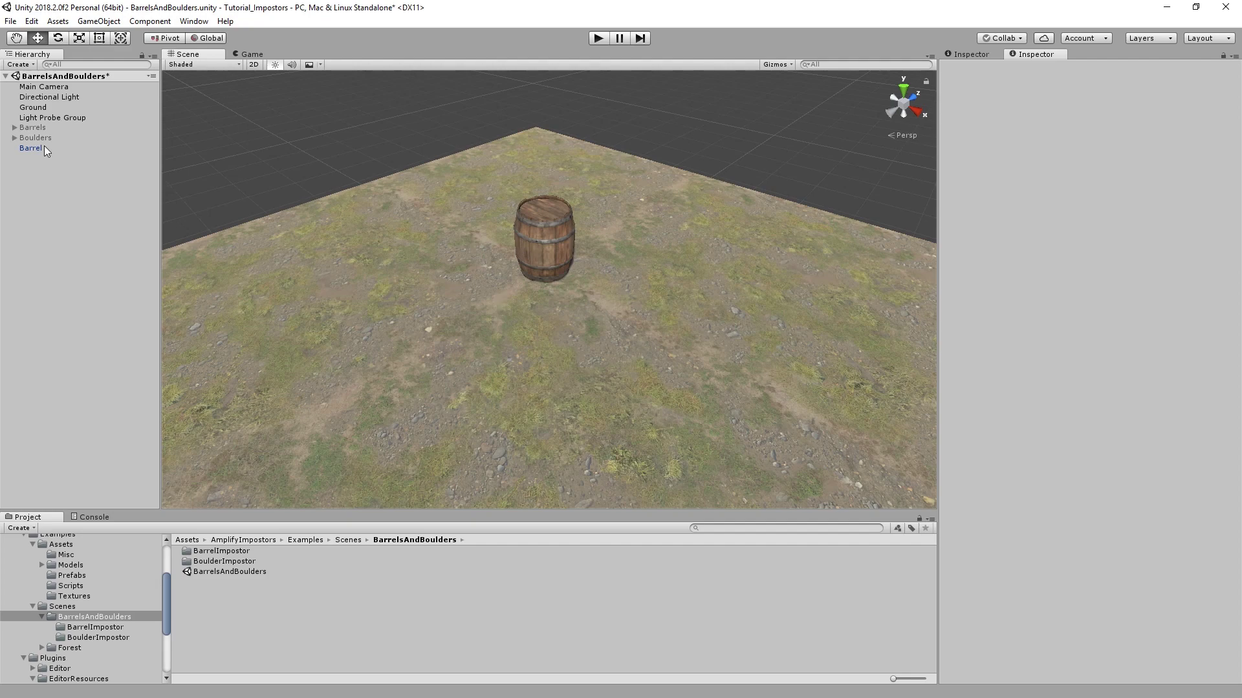
- Attach an Amplify Impostor component to the Barrel object
click(41, 148)
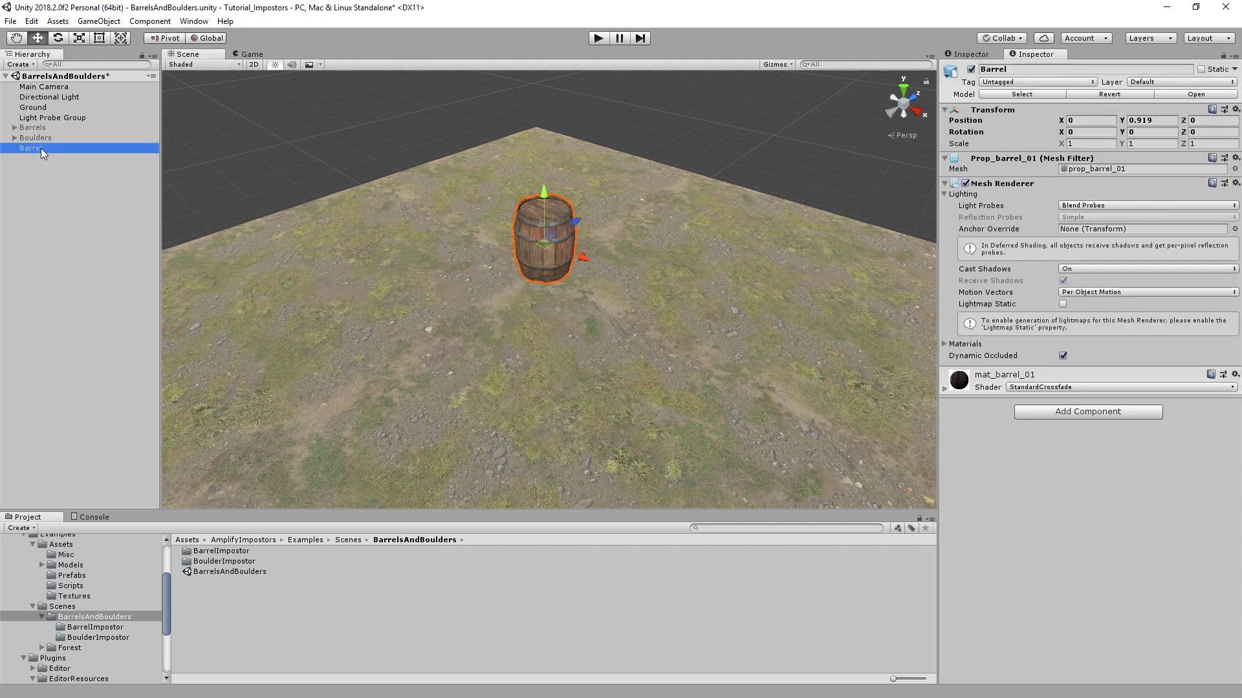
click(1105, 412)
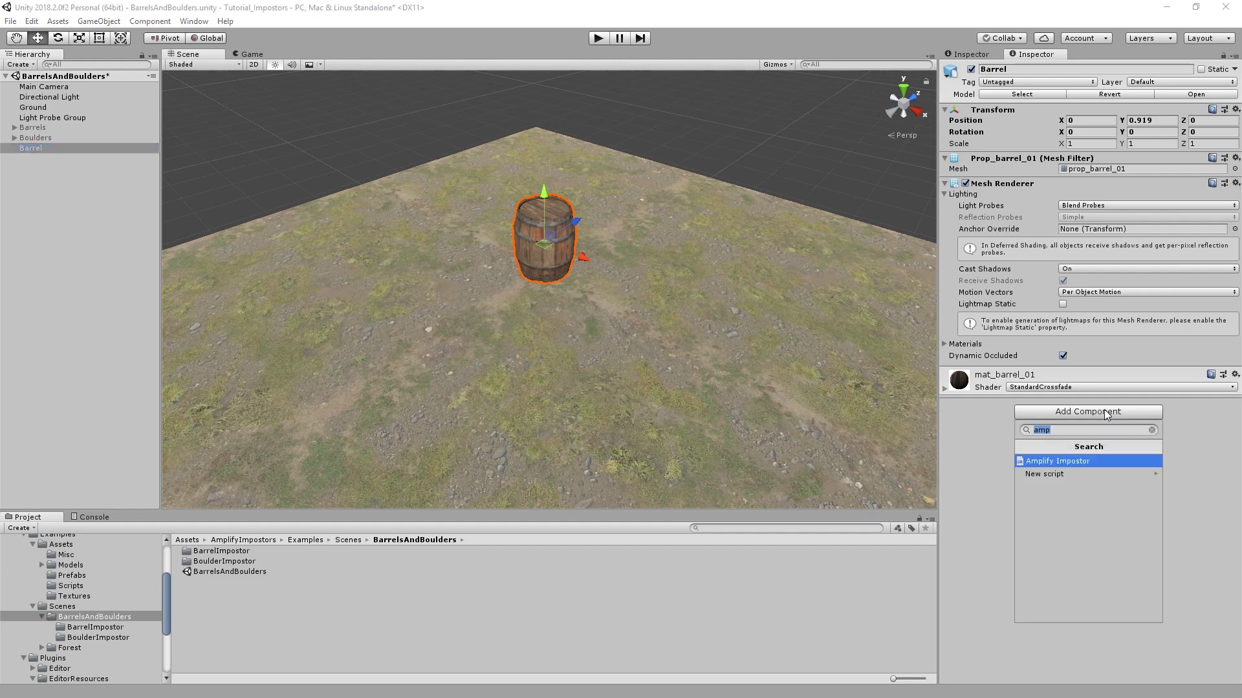
click(1071, 461)
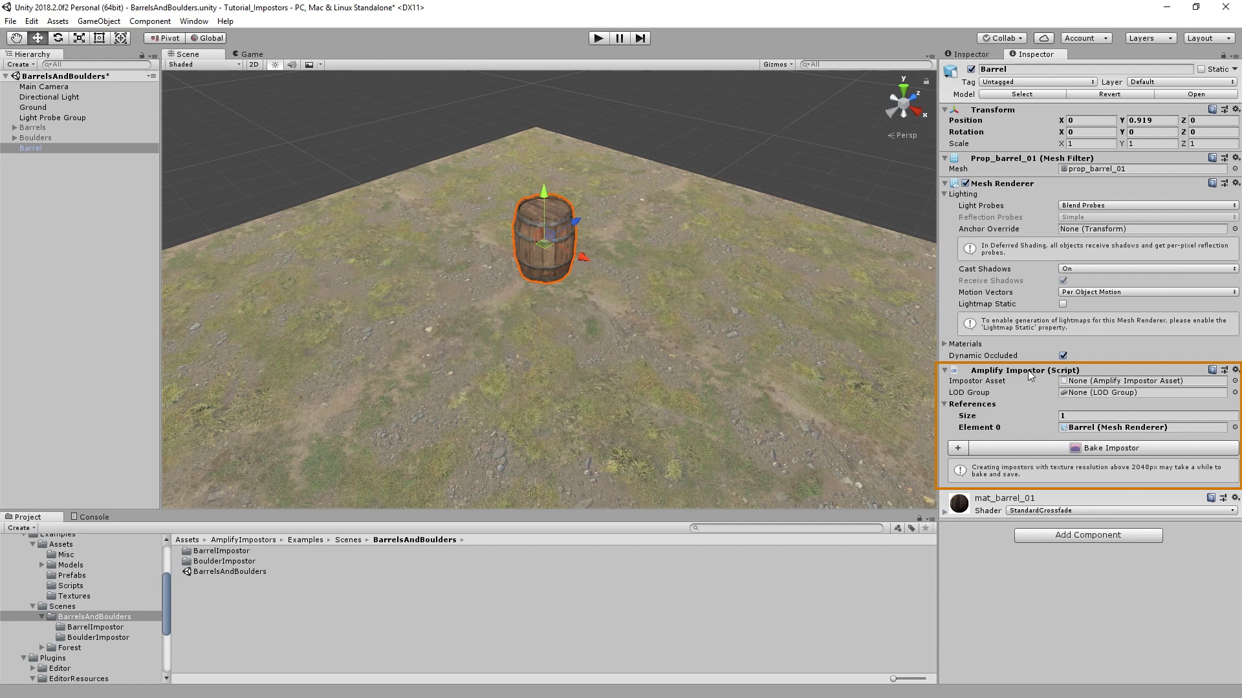
- Create a new impostor asset saved as Barrel_Impostor.asset in the Models folder
click(956, 450)
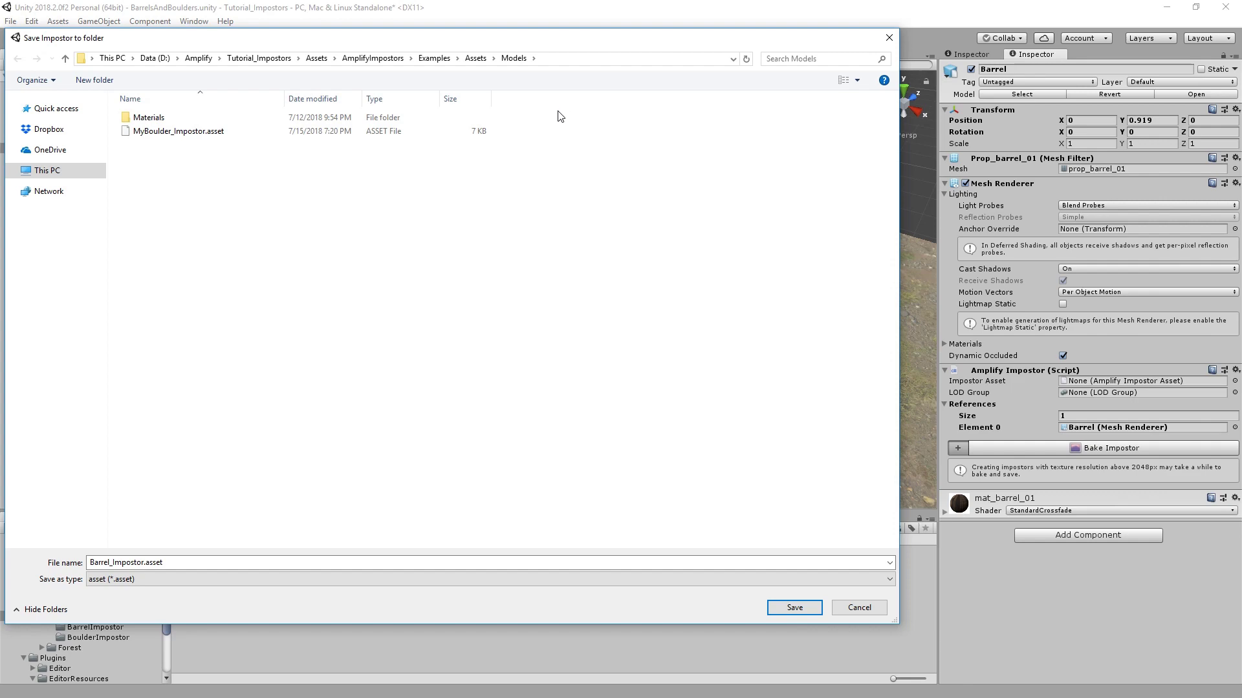
click(794, 608)
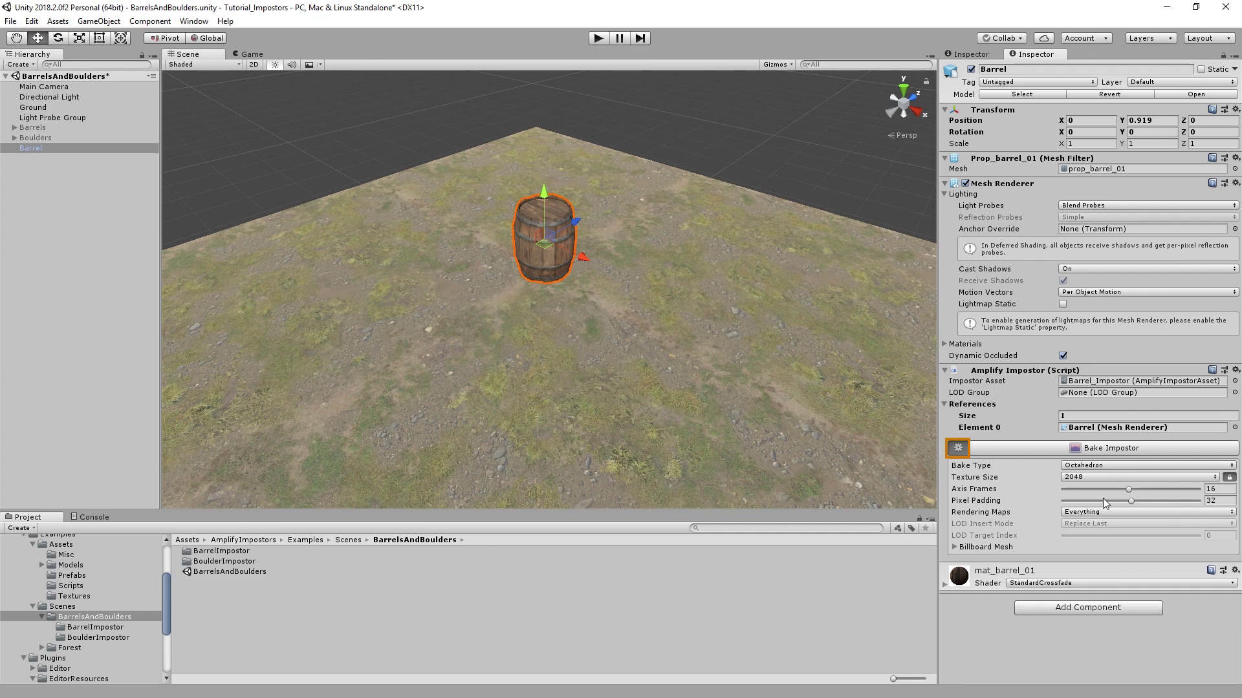
- Set the impostor Bake Type to Spherical and keep Rendering Maps on Everything
click(1100, 464)
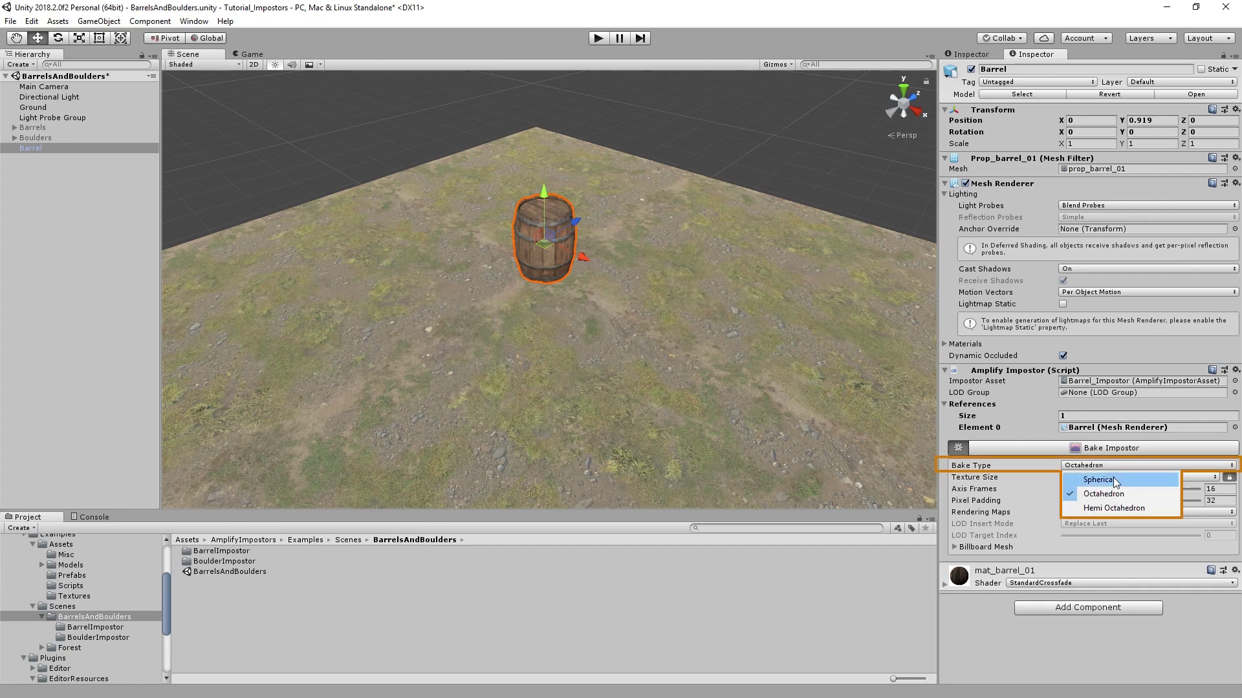
click(1111, 479)
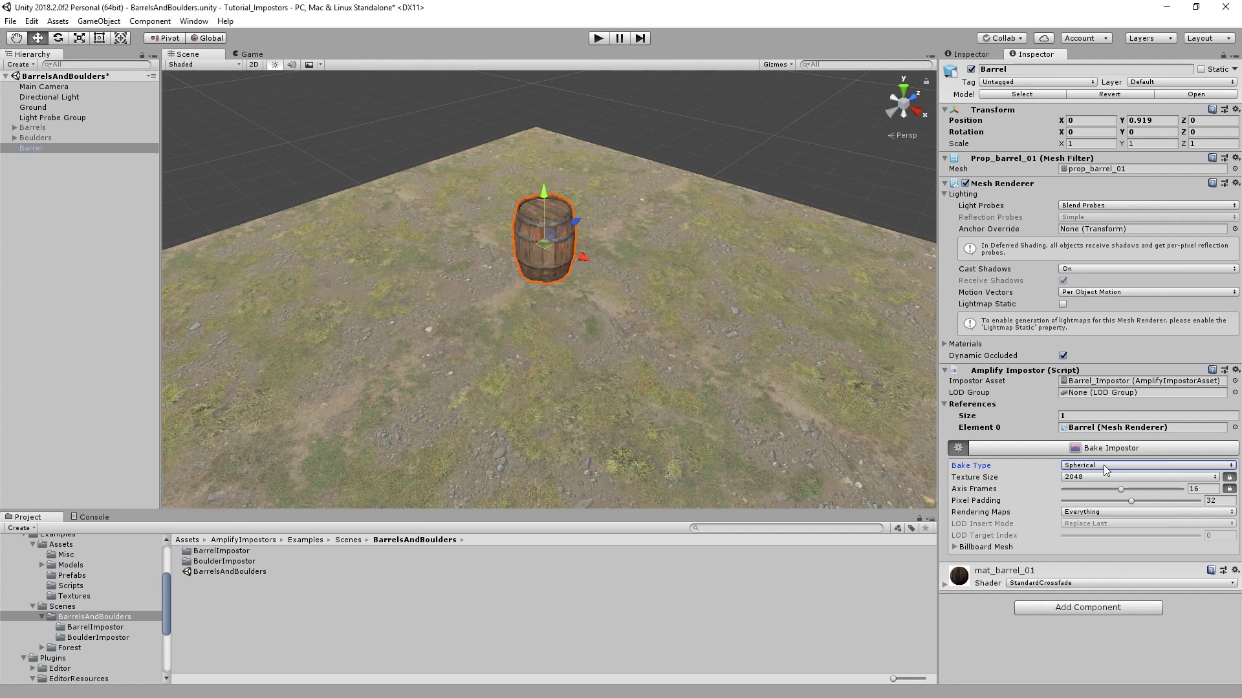
click(1103, 464)
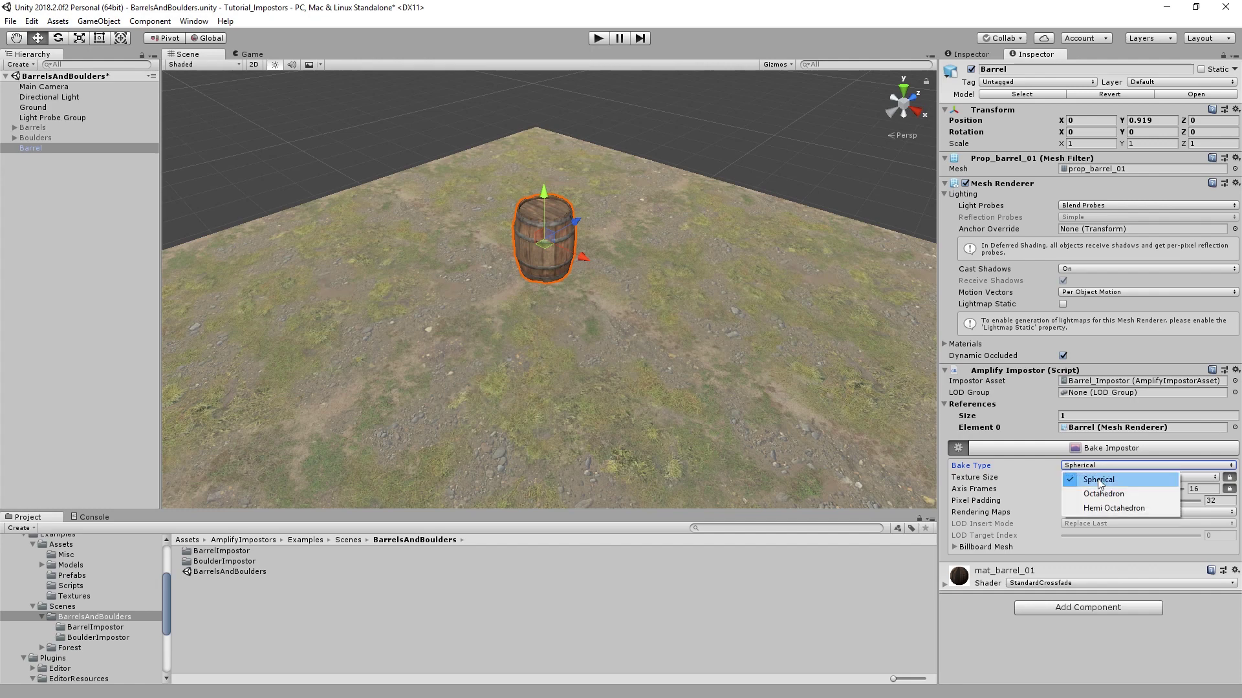
click(1104, 490)
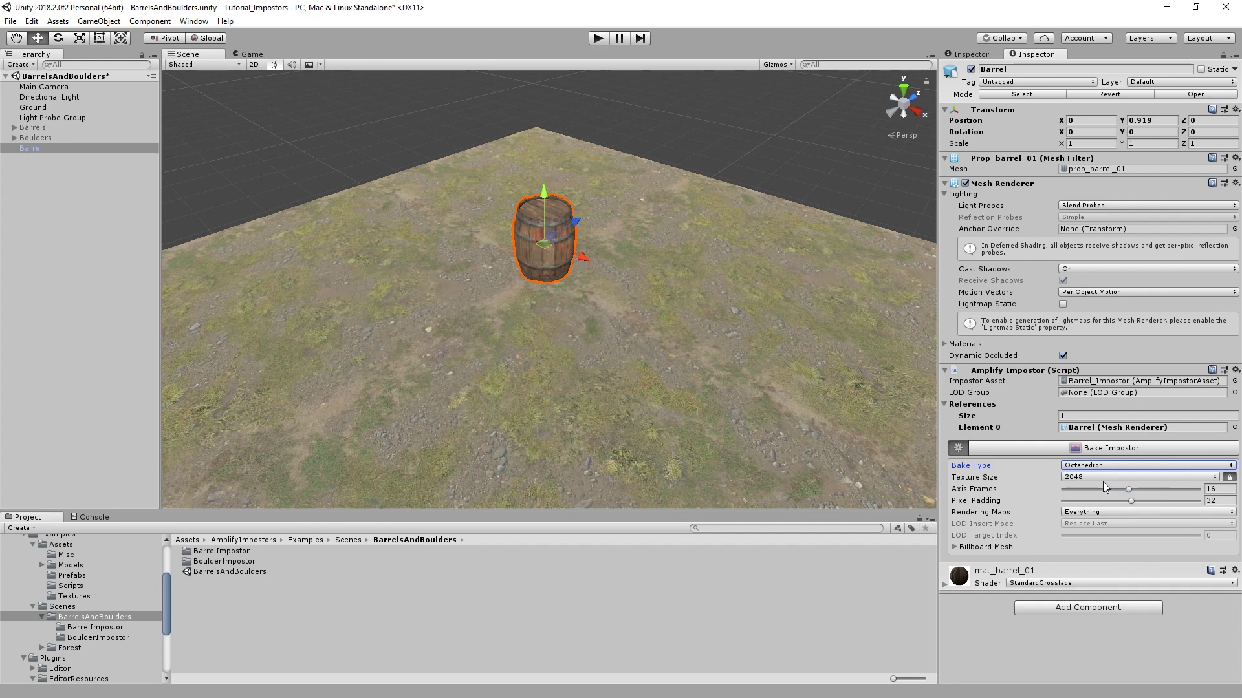
click(1108, 466)
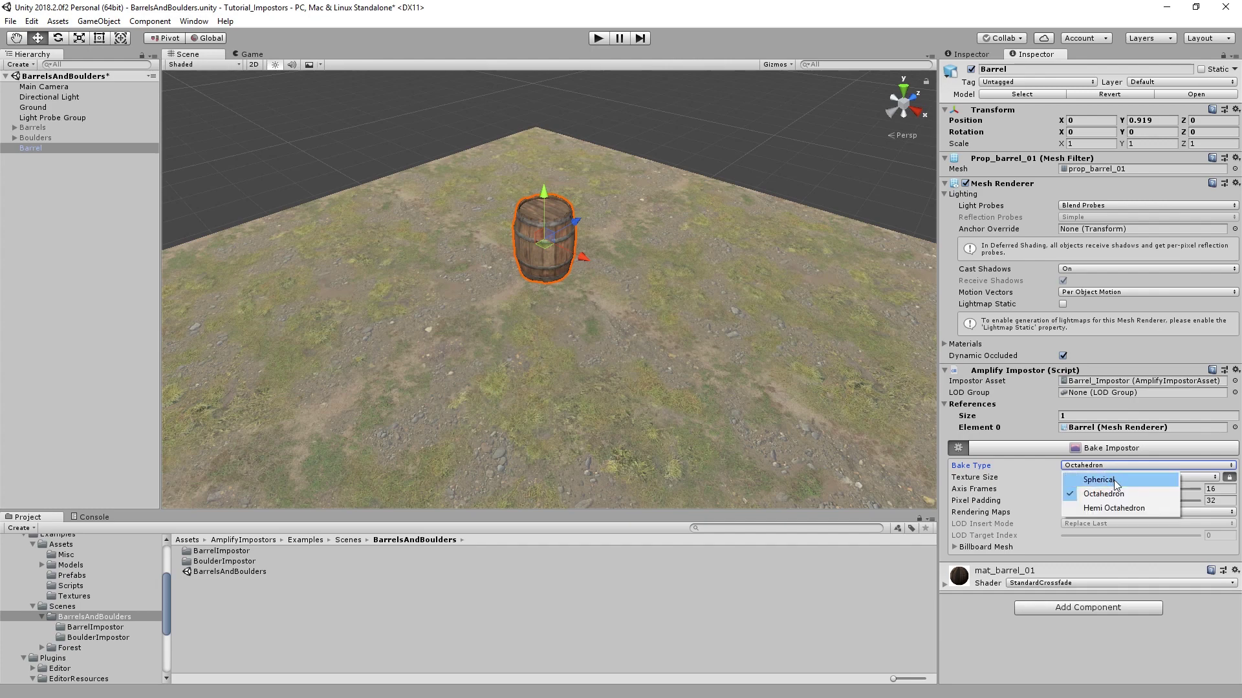
click(1115, 480)
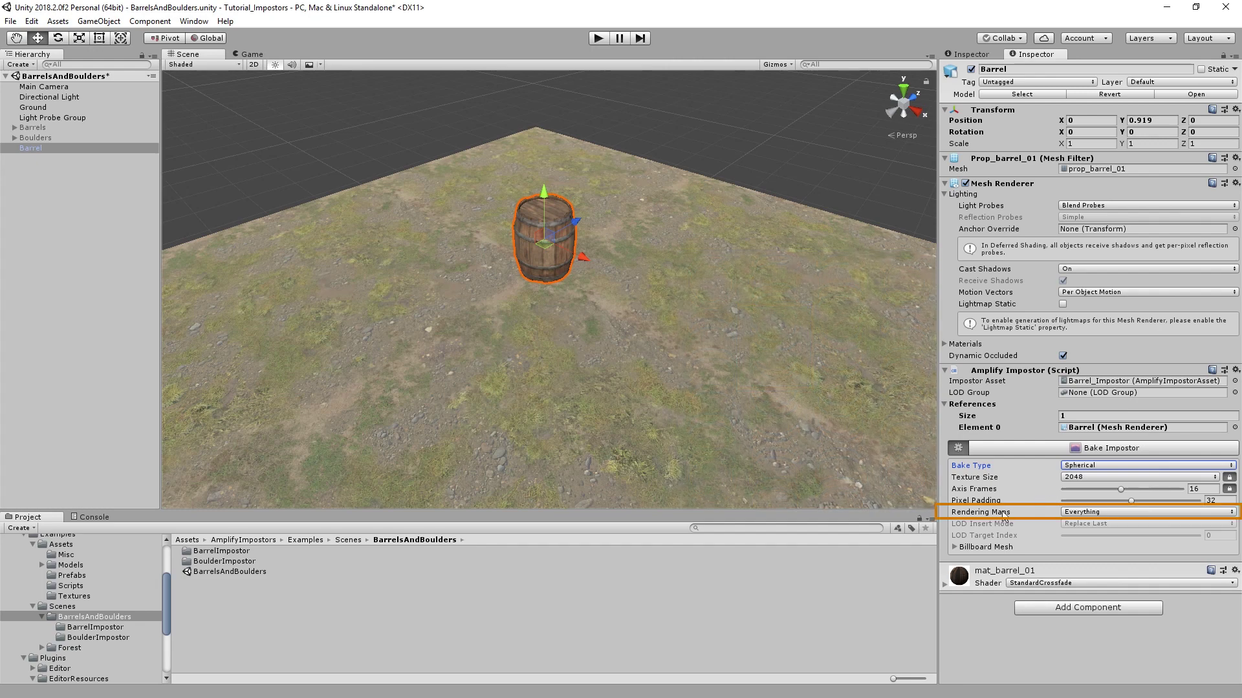
click(1129, 512)
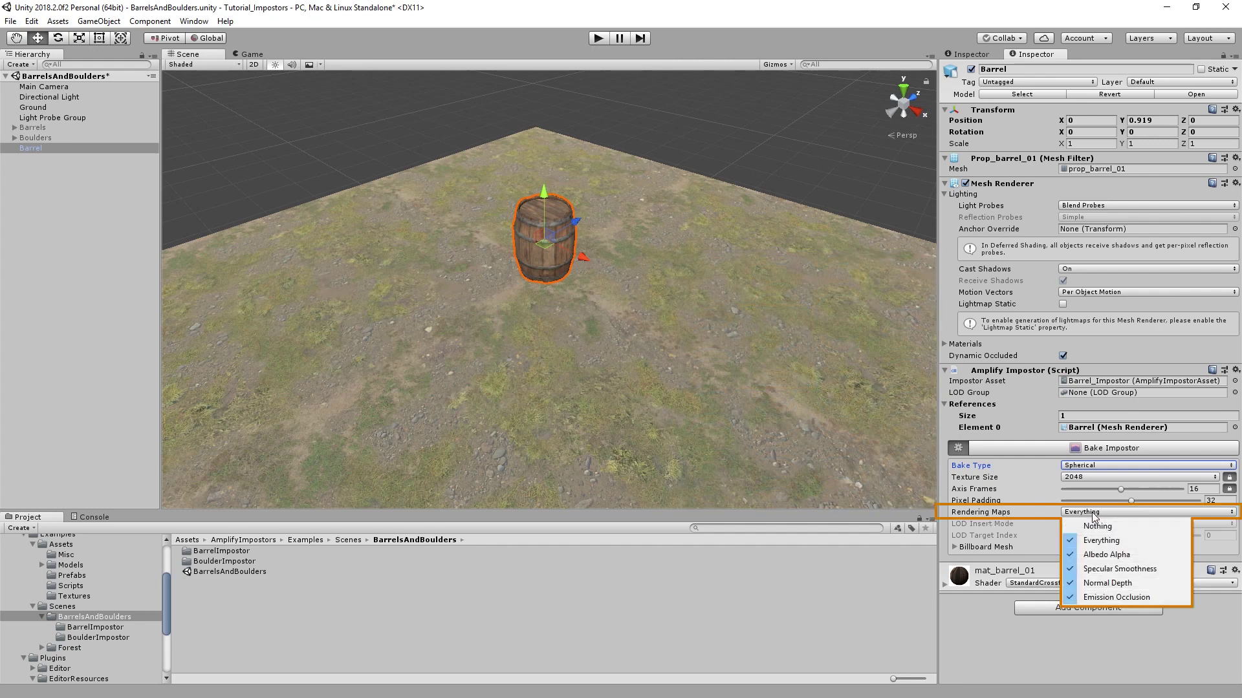
click(1119, 540)
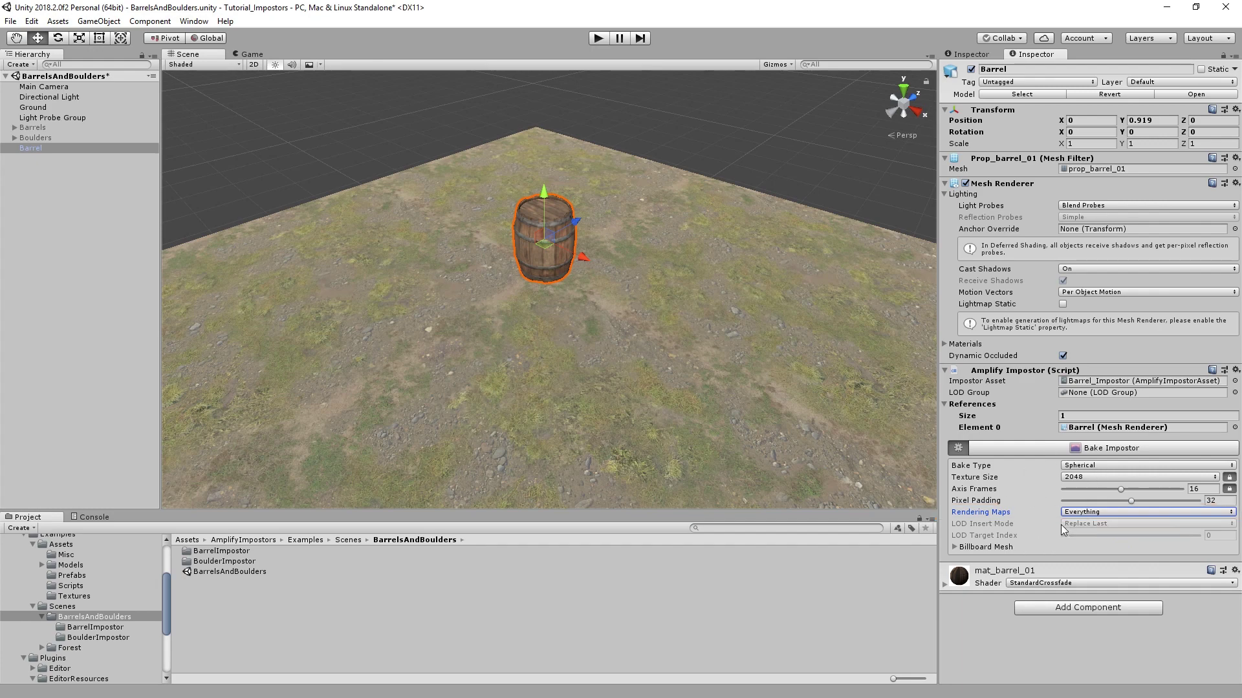
- Set Billboard Mesh Max Vertices 10, Outline Tolerance 0.74, Normal Scale 0, staying on Automatic after trying Manual
click(957, 547)
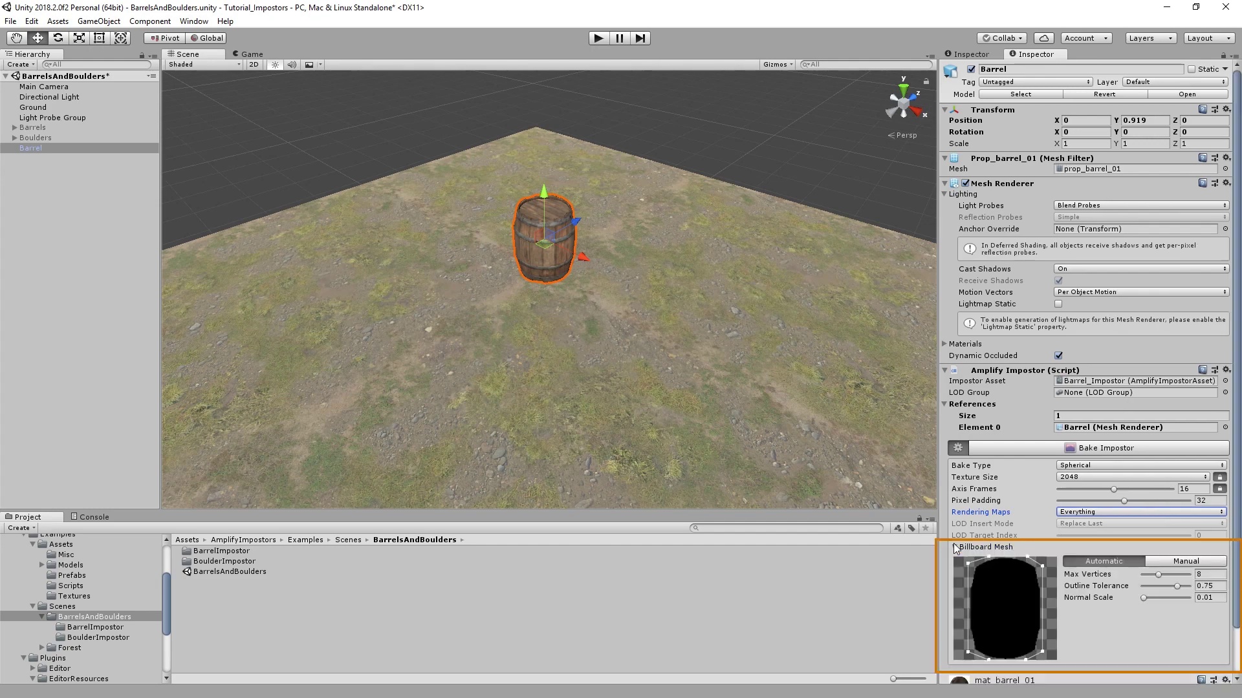
scroll(960, 530, down, 2)
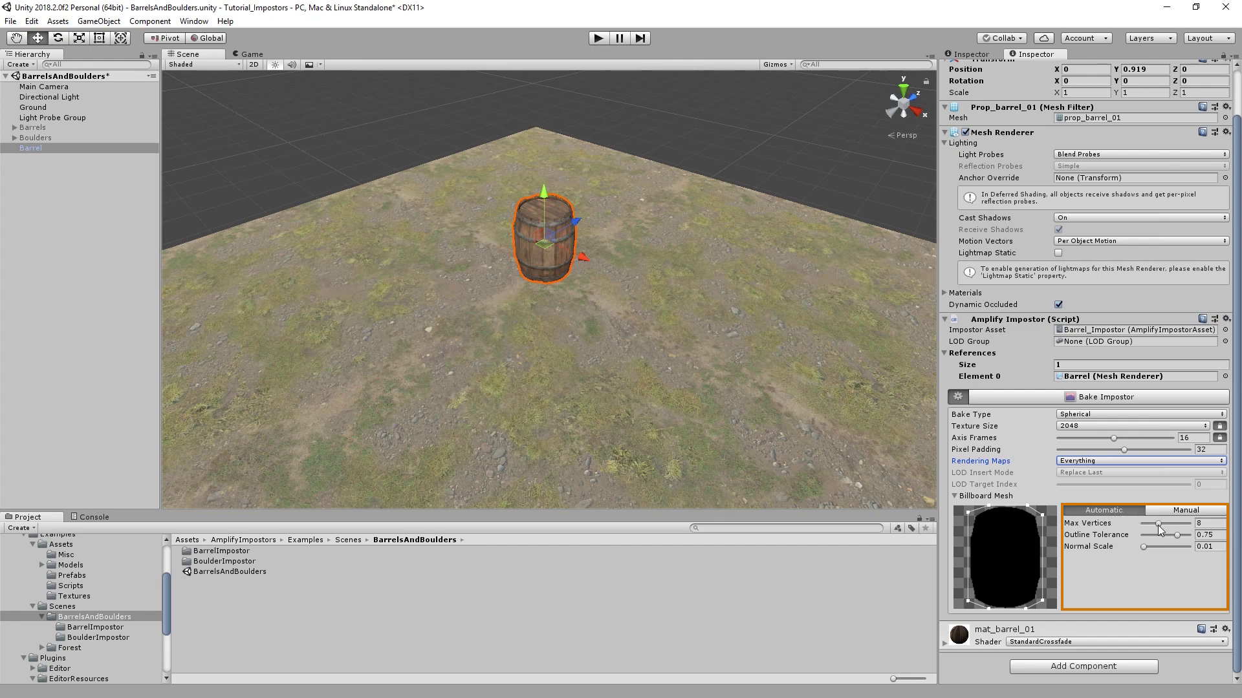
drag(1158, 525, 1140, 550)
click(1181, 511)
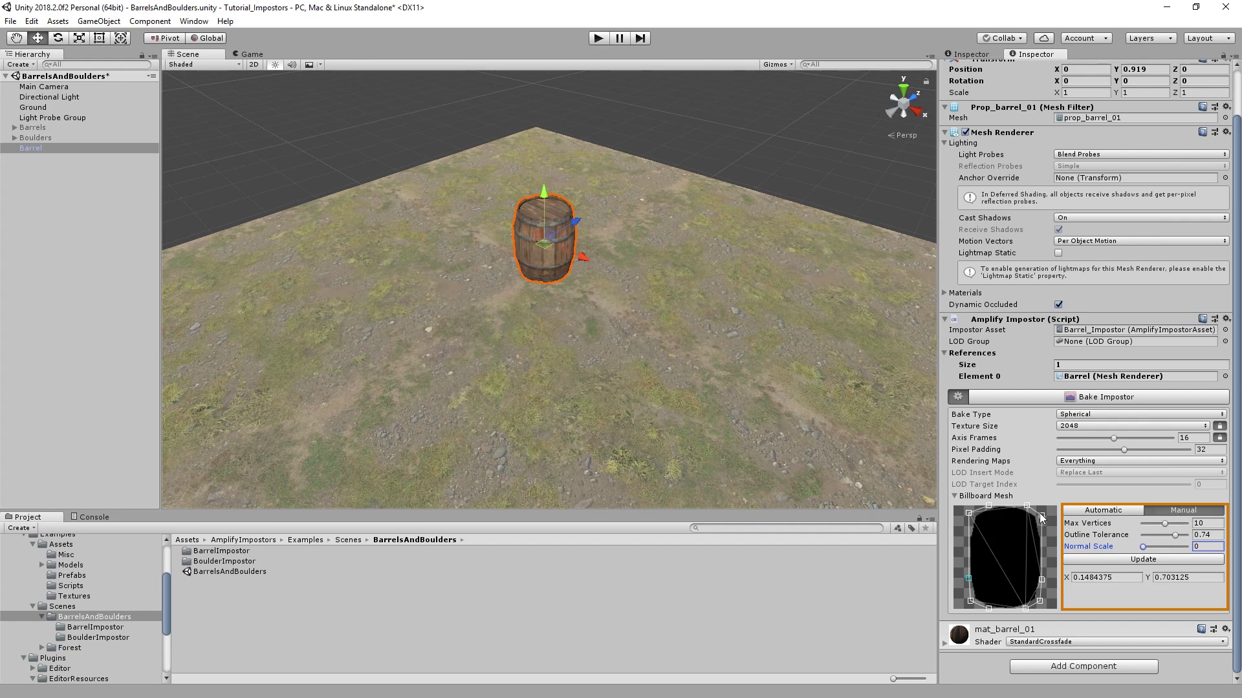
drag(1041, 516, 1047, 516)
click(1114, 512)
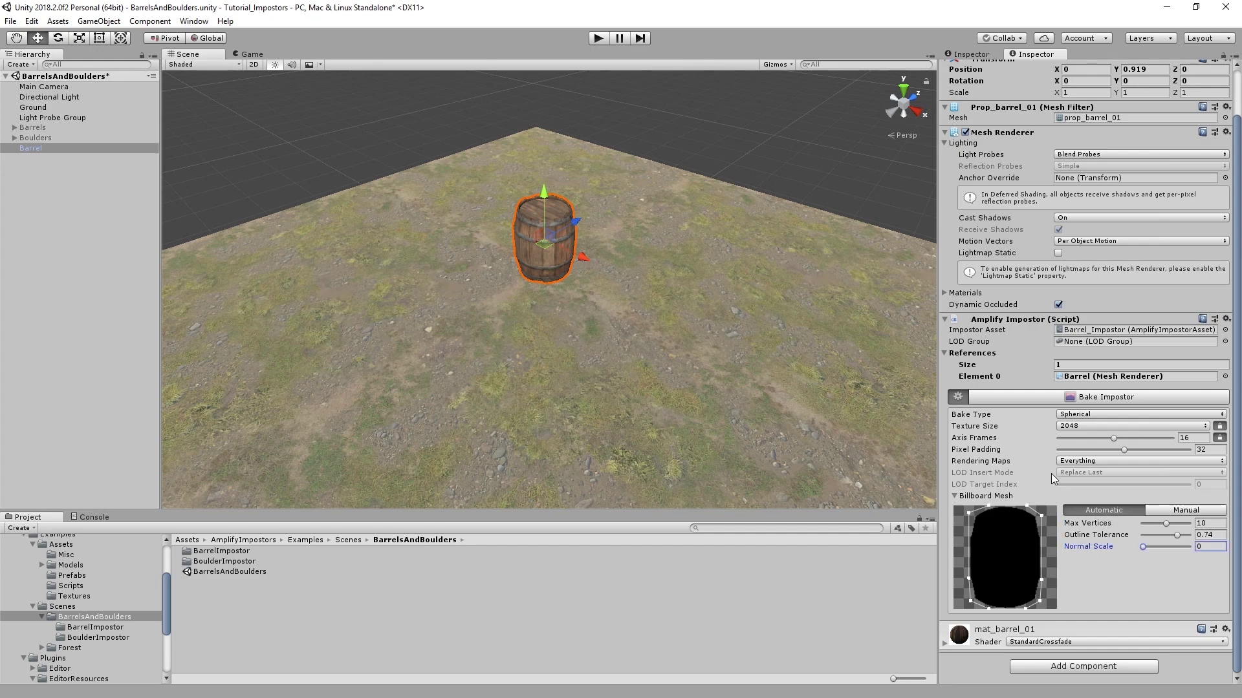
- Bake the barrel impostor and move the original barrel aside from Barrel_Impostor
click(1106, 397)
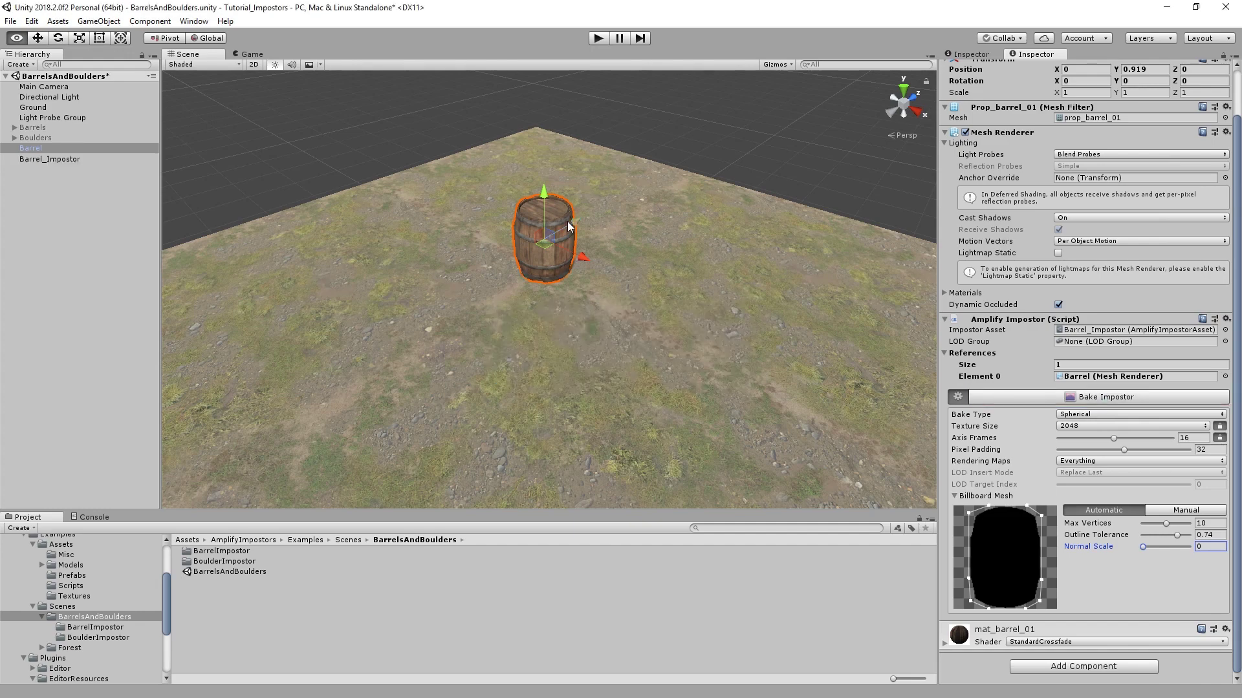
drag(569, 226, 679, 187)
click(734, 153)
alt+drag(808, 207, 774, 217)
scroll(664, 258, down, 6)
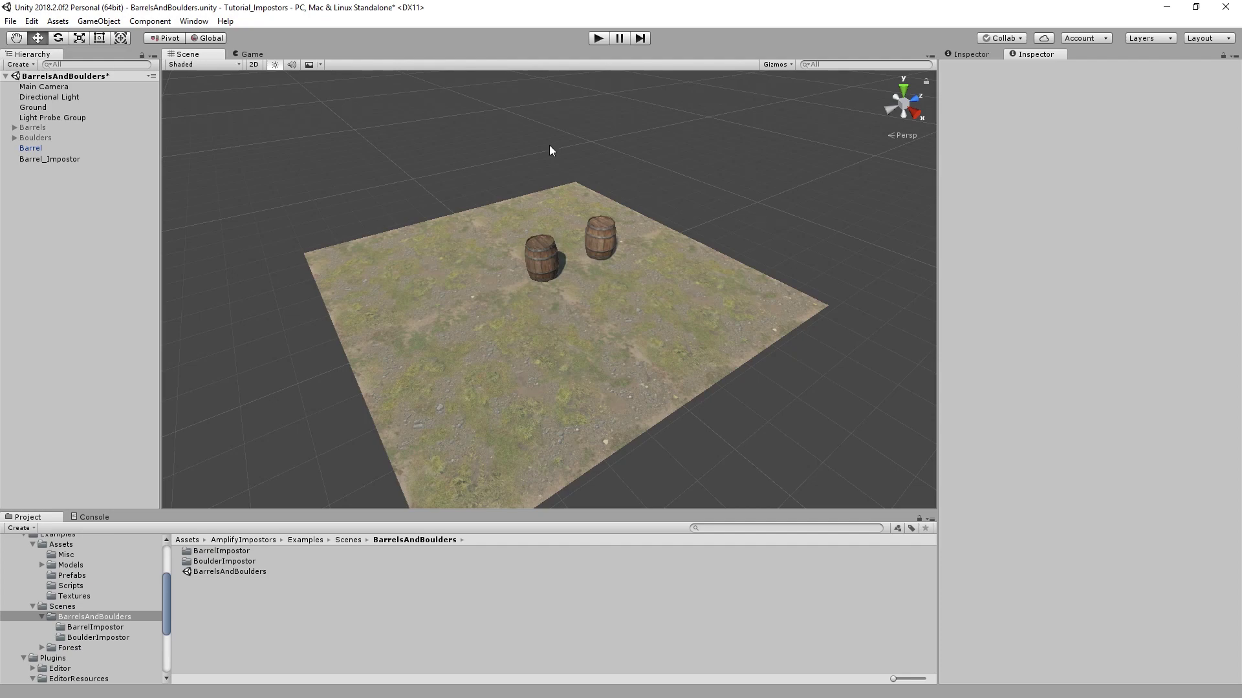
- Compare both barrels in Wireframe, then return the Scene view to Shaded
click(168, 63)
click(216, 93)
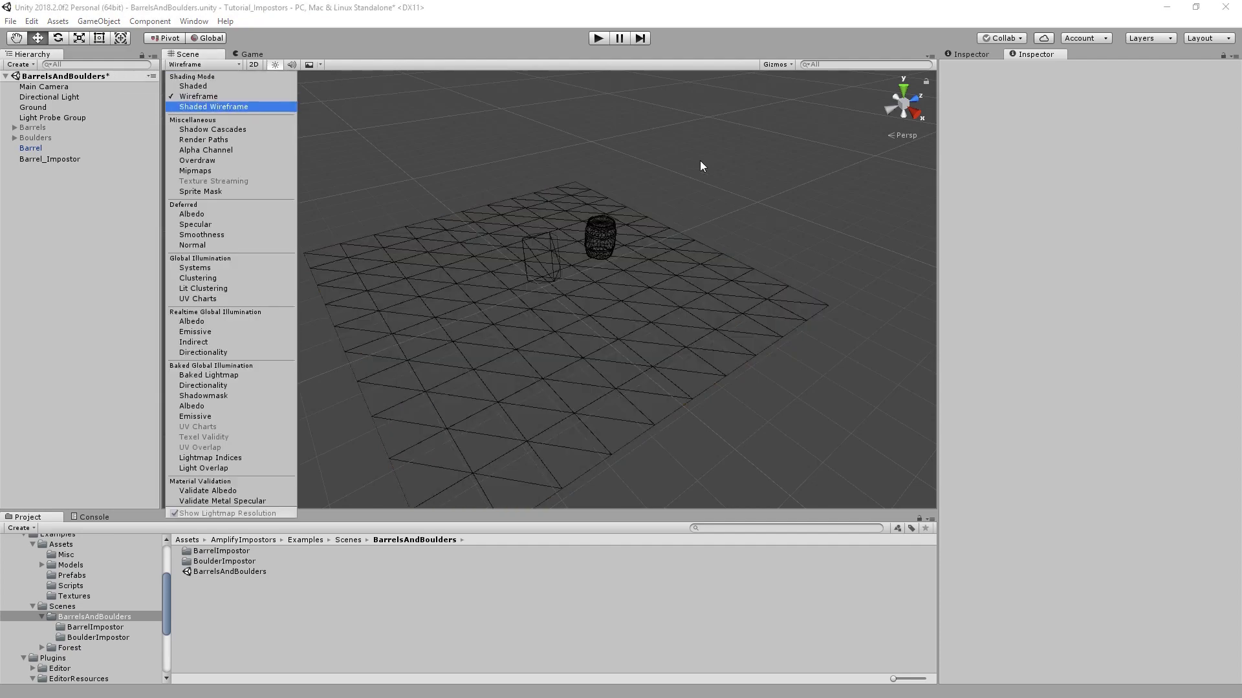
alt+drag(743, 261, 638, 192)
click(218, 65)
click(220, 83)
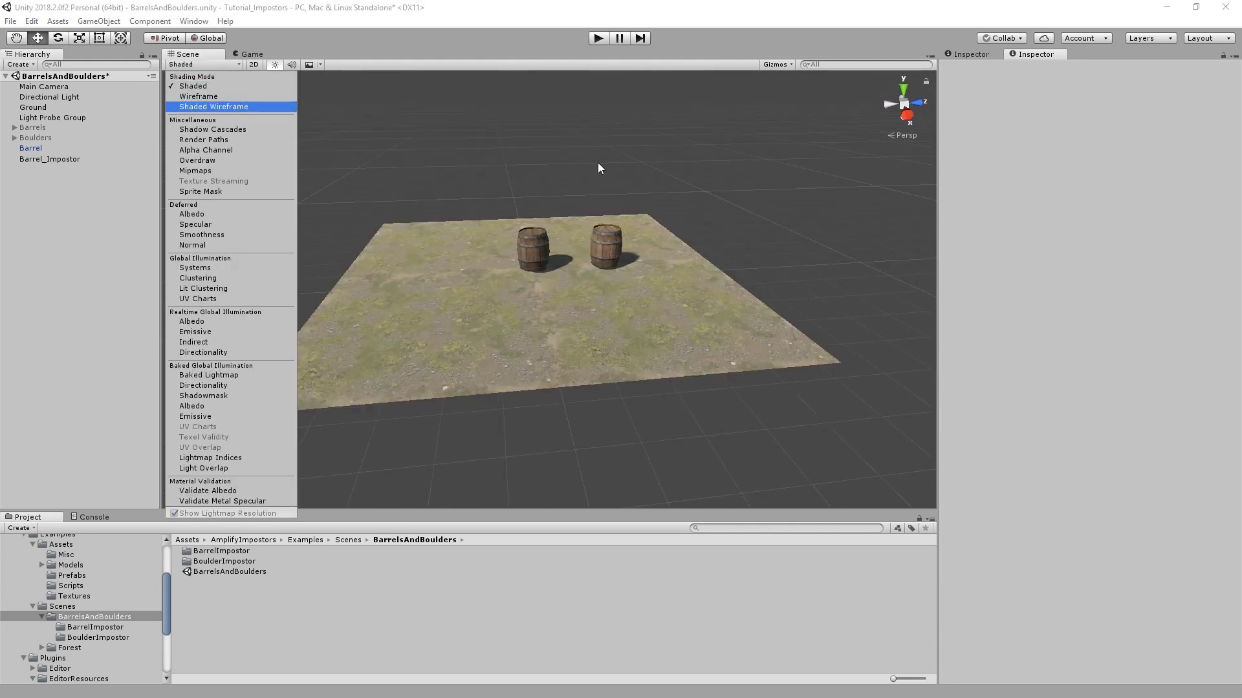
alt+drag(538, 229, 619, 254)
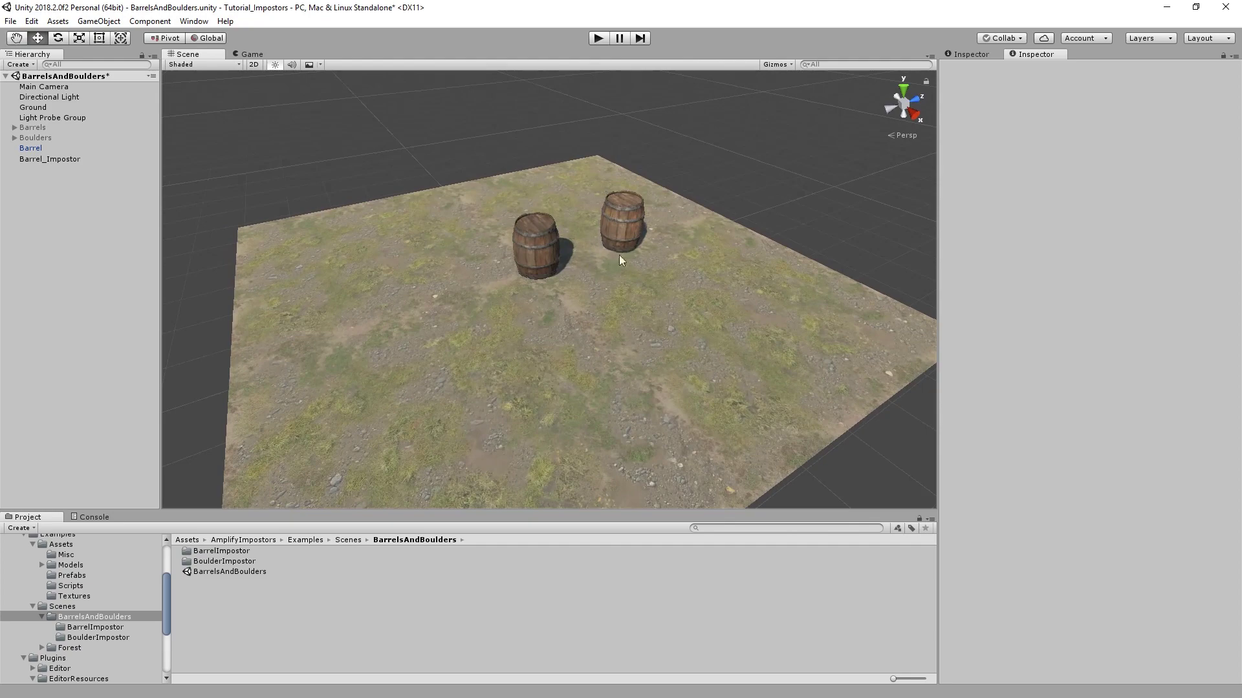
- Select the original barrel, change Bake Type to Octahedron, and rebake the impostor
click(619, 233)
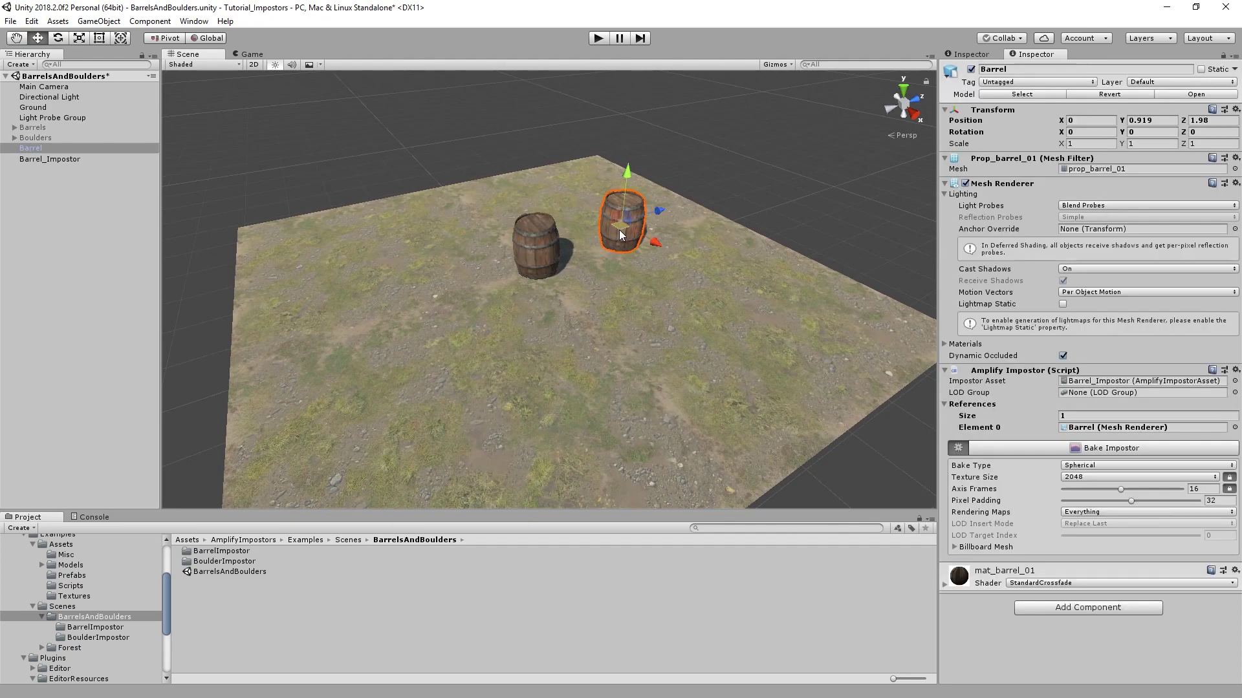
click(1143, 466)
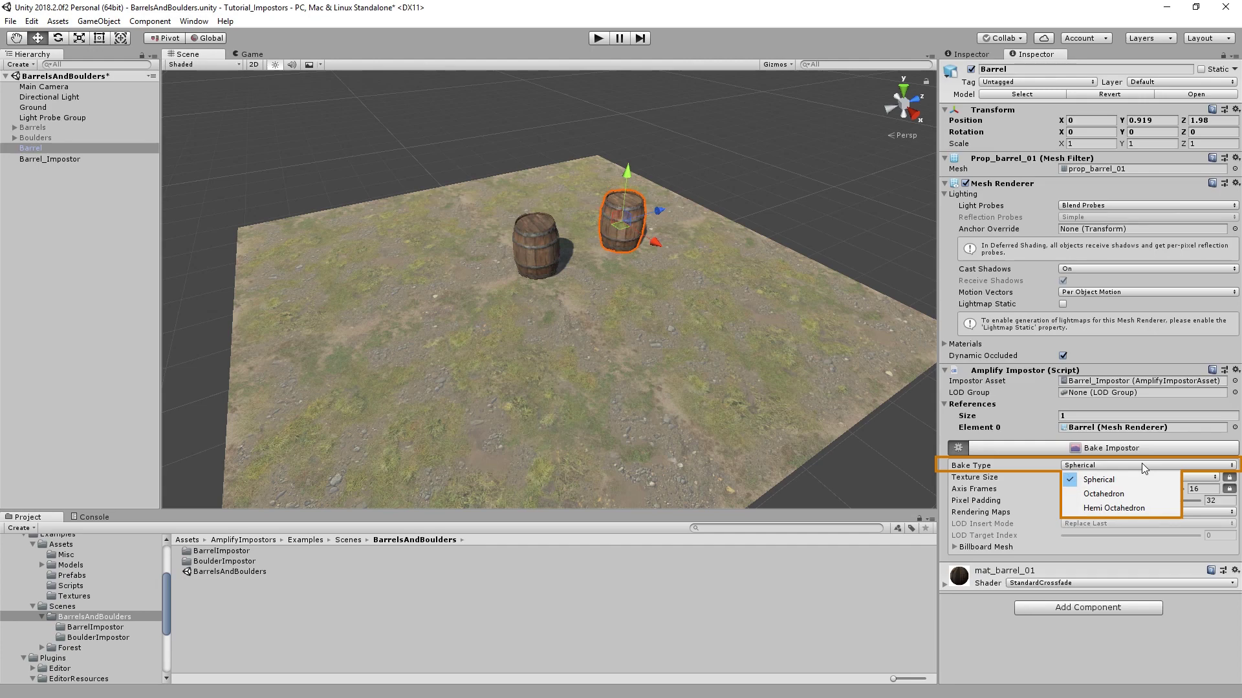
click(1105, 495)
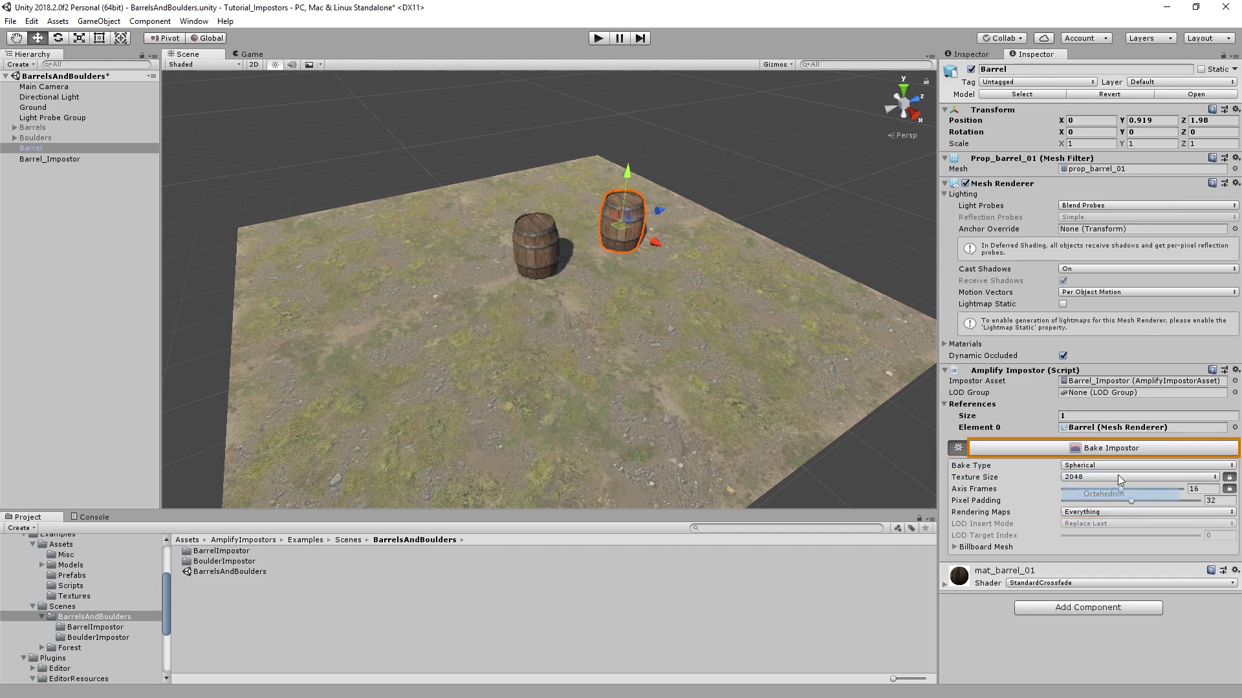
click(1092, 449)
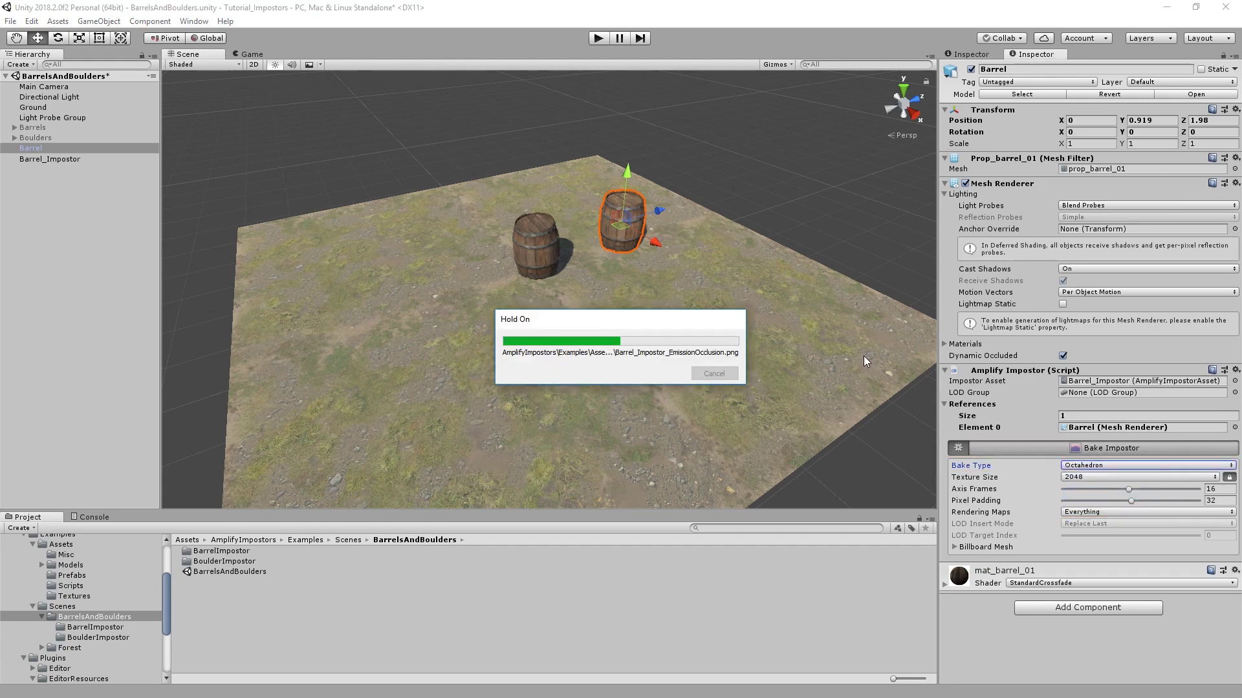
scroll(674, 258, down, 5)
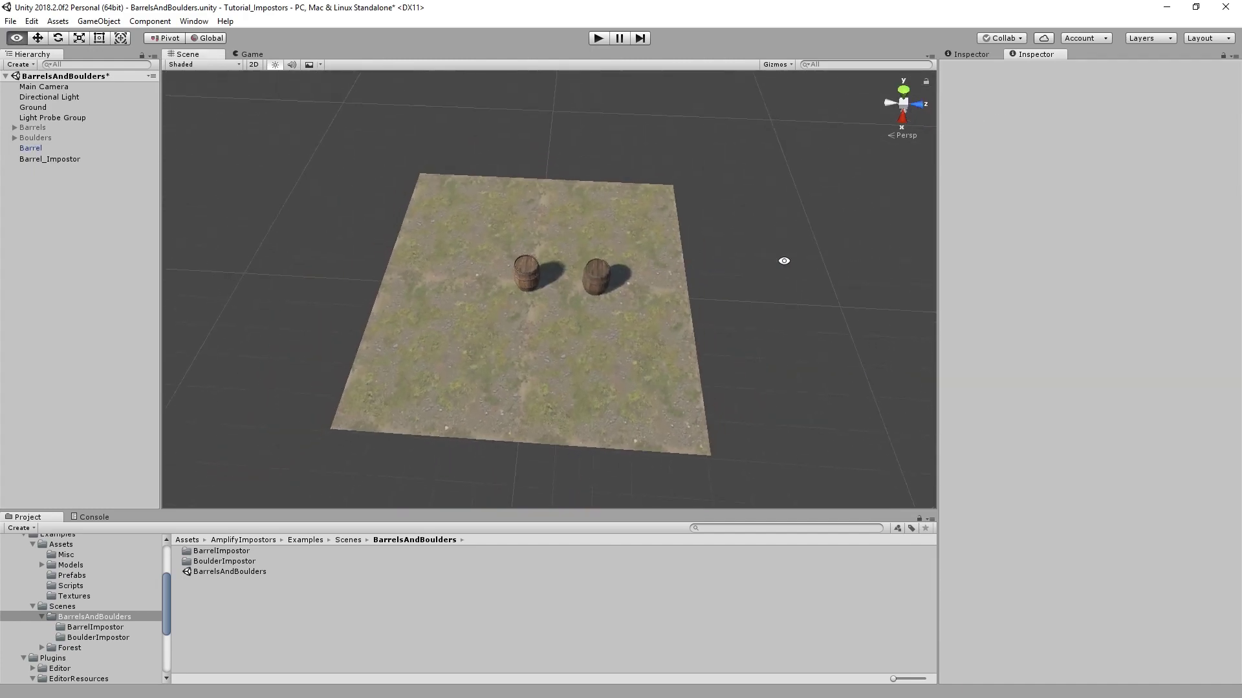
alt+drag(785, 264, 690, 200)
scroll(621, 274, up, 5)
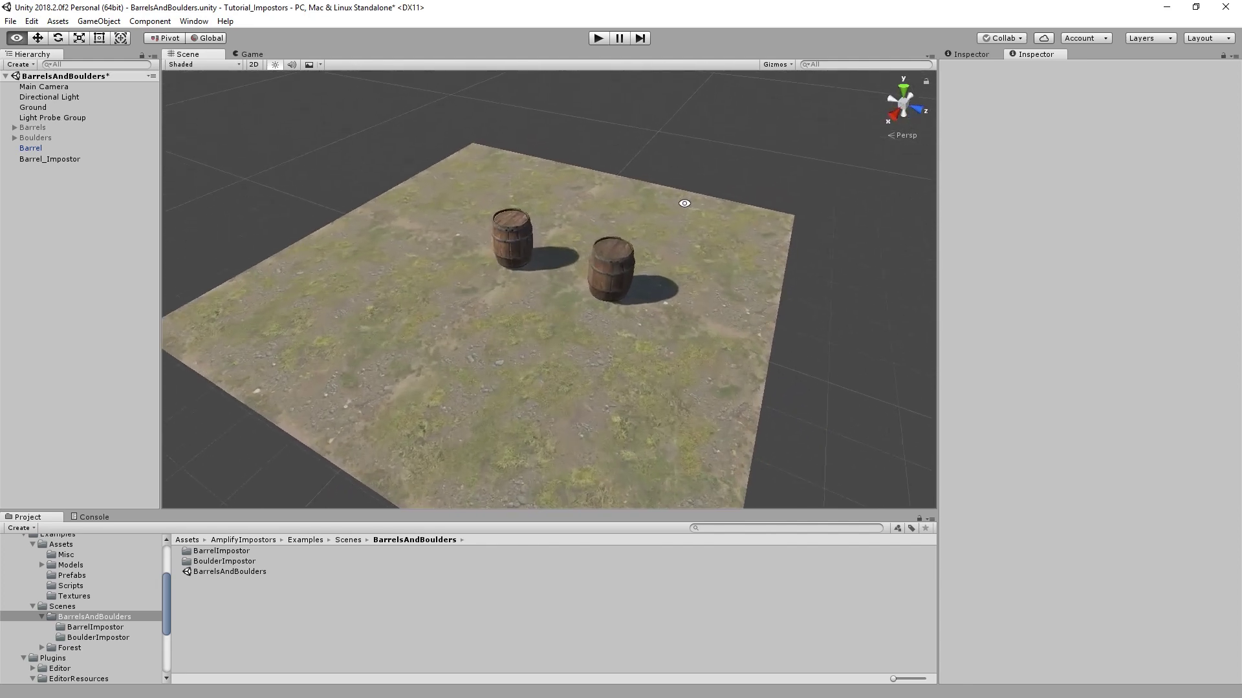
- Select Barrel_Impostor and set its material's Texture Bias to -0.22 and Clip to 0
click(620, 275)
scroll(1035, 459, down, 3)
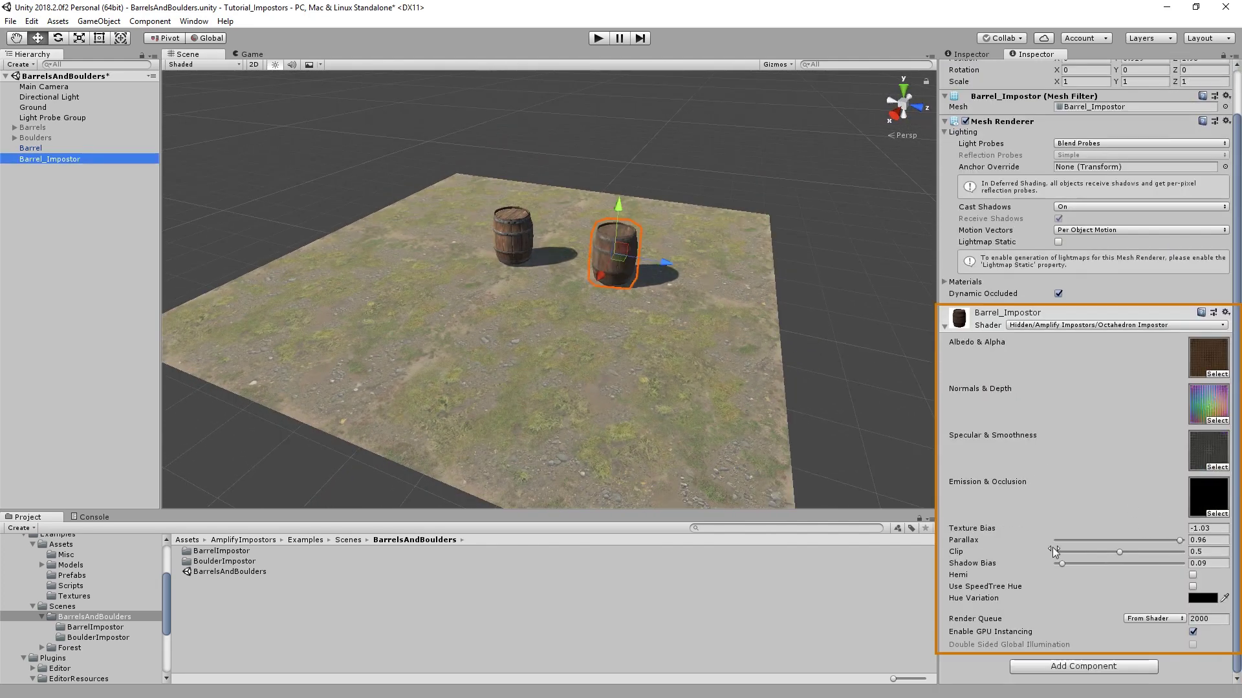
scroll(672, 269, down, 3)
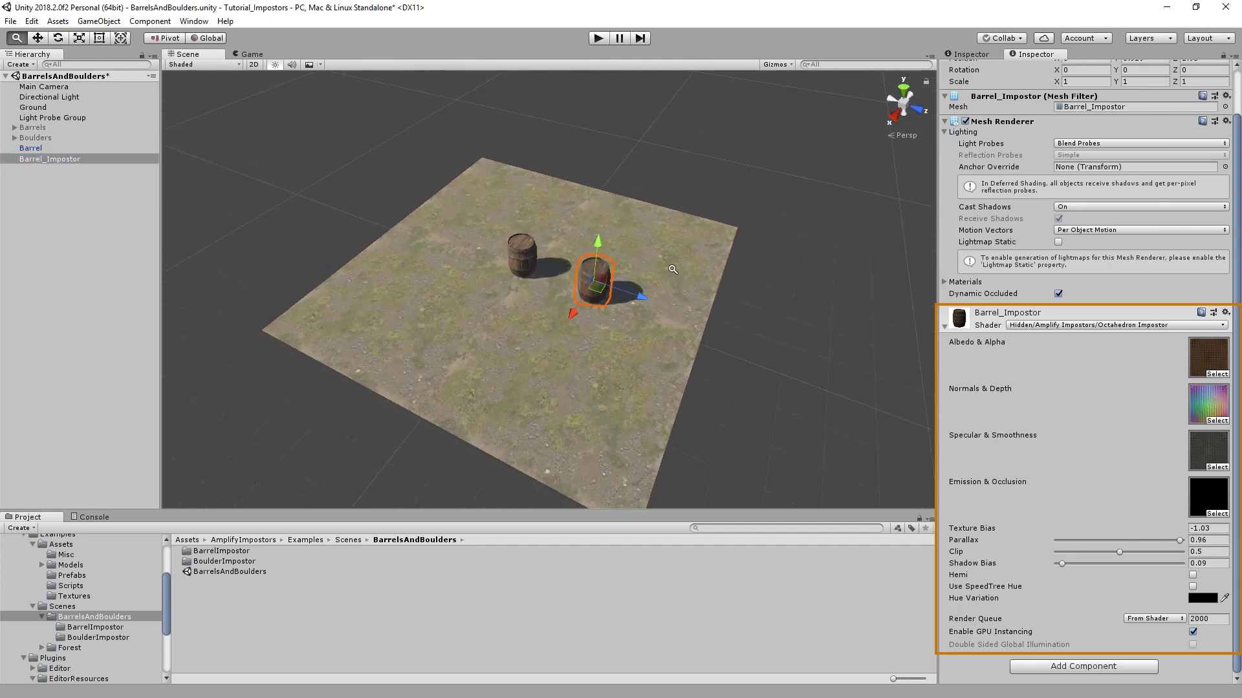
mouse_move(1181, 530)
mouse_down()
mouse_move(1158, 529)
mouse_move(1236, 529)
mouse_move(33, 531)
mouse_move(1215, 531)
mouse_move(1124, 538)
mouse_move(1176, 538)
mouse_up()
key(q)
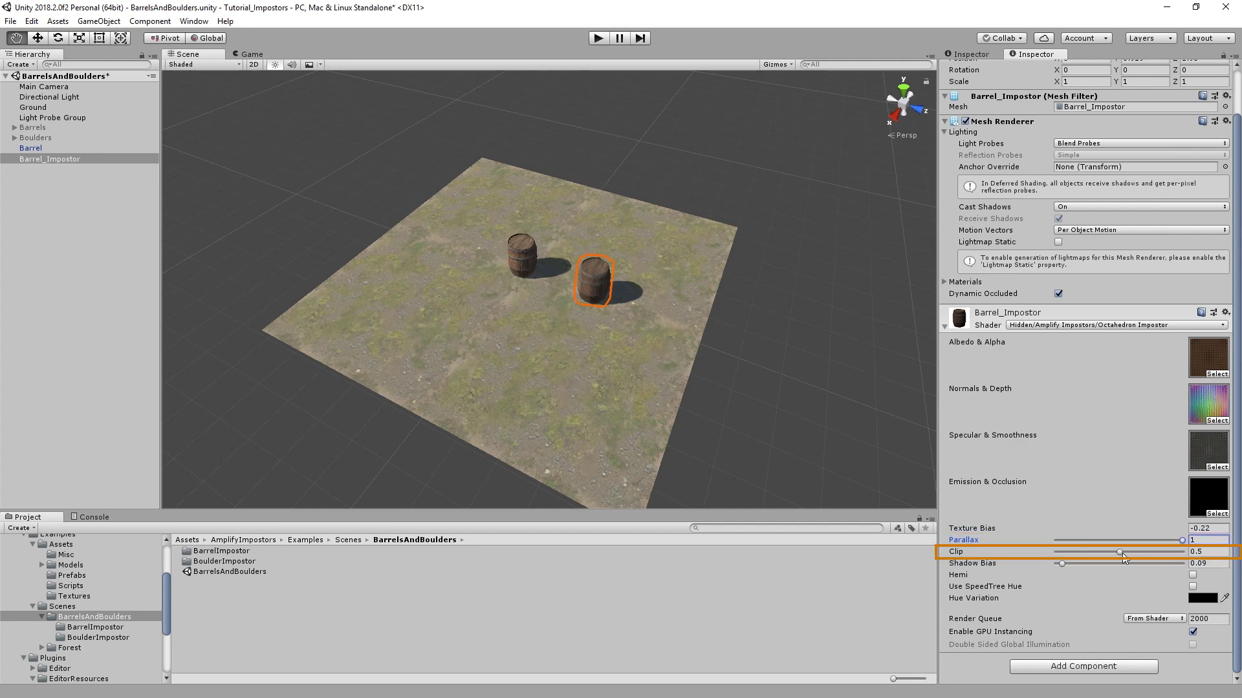
mouse_move(1122, 555)
mouse_down()
mouse_move(1047, 563)
mouse_move(1141, 556)
mouse_move(1068, 558)
mouse_move(1180, 572)
mouse_move(1051, 575)
mouse_move(1133, 574)
mouse_up()
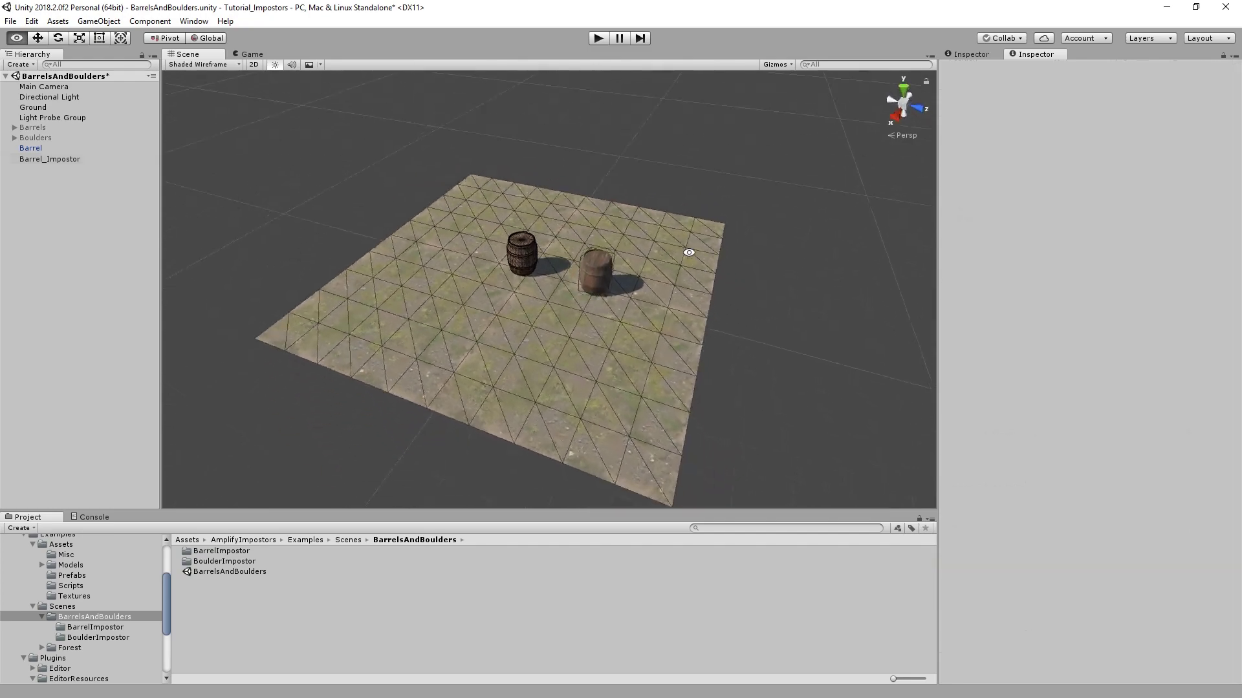
- Frame both barrels in the shaded-wireframe Scene view and select the original Barrel to show its Amplify Impostor settings
mouse_move(546, 197)
alt+mouse_down()
mouse_move(839, 238)
mouse_move(590, 254)
mouse_move(785, 238)
alt+mouse_up()
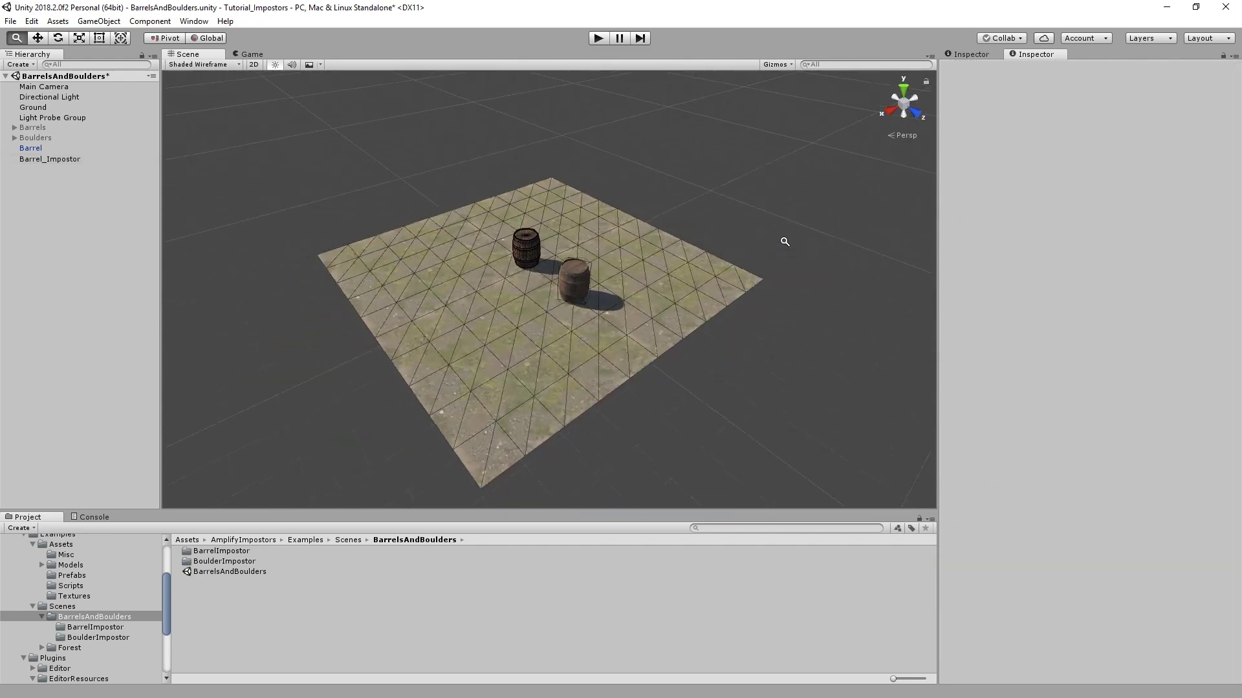
scroll(419, 251, down, 5)
alt+drag(419, 252, 560, 309)
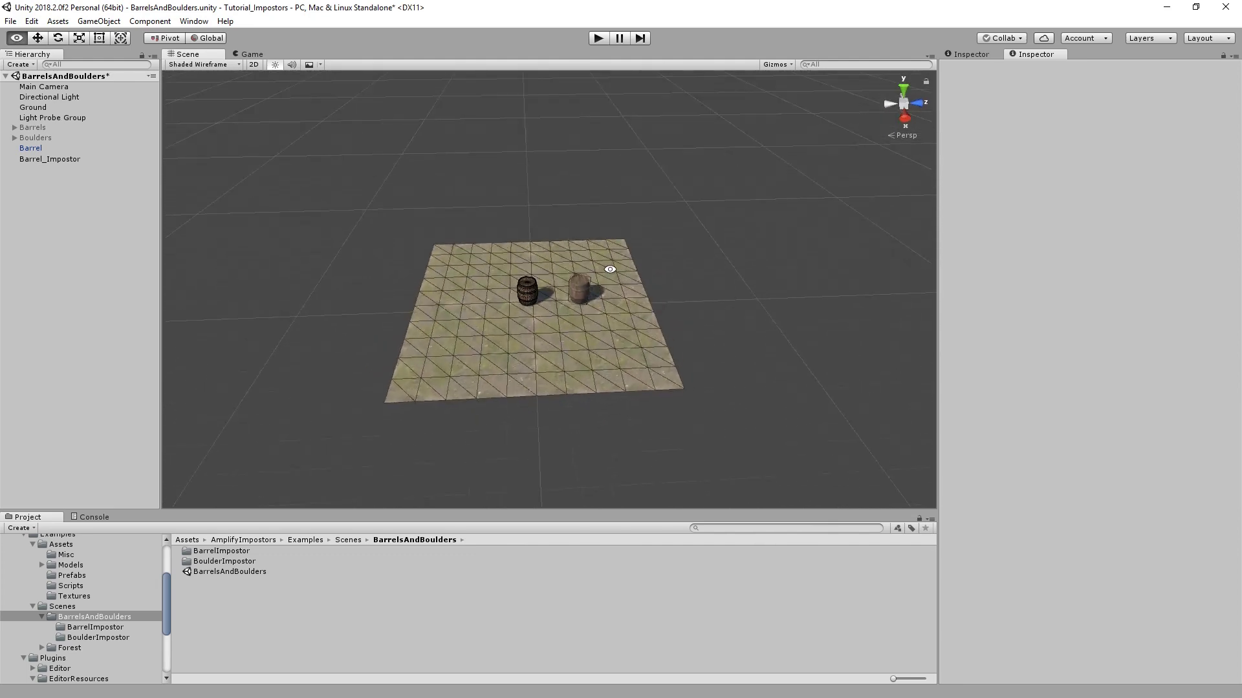
click(527, 292)
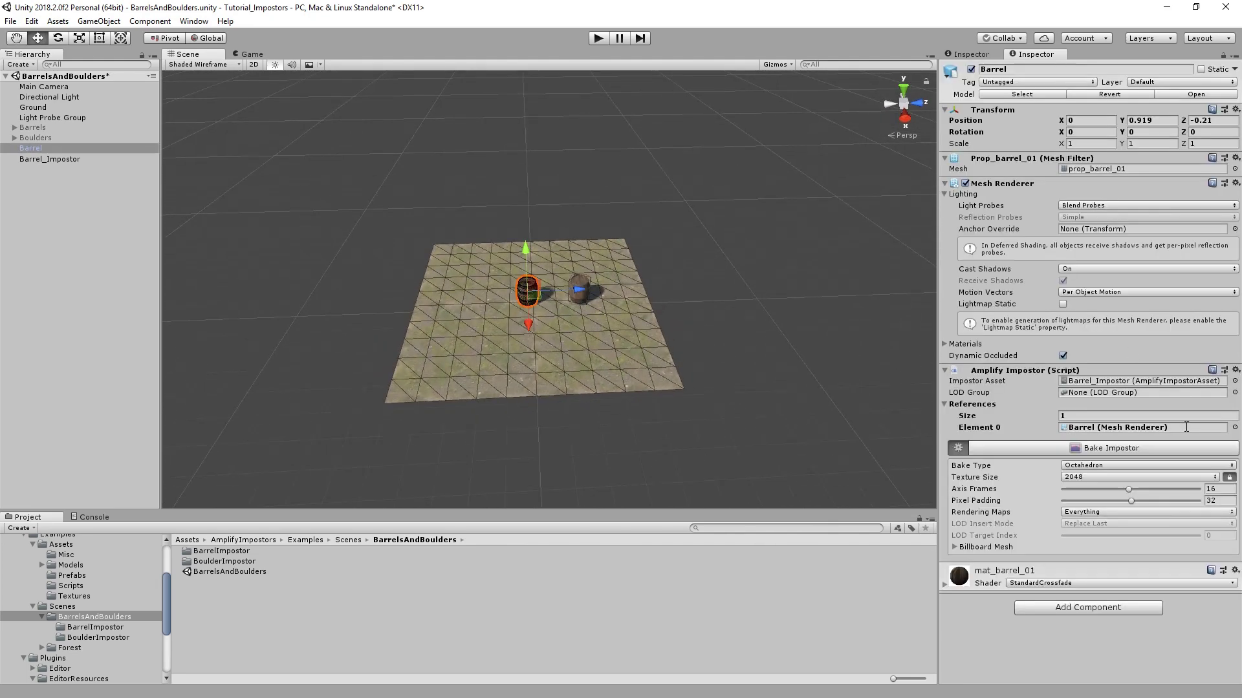